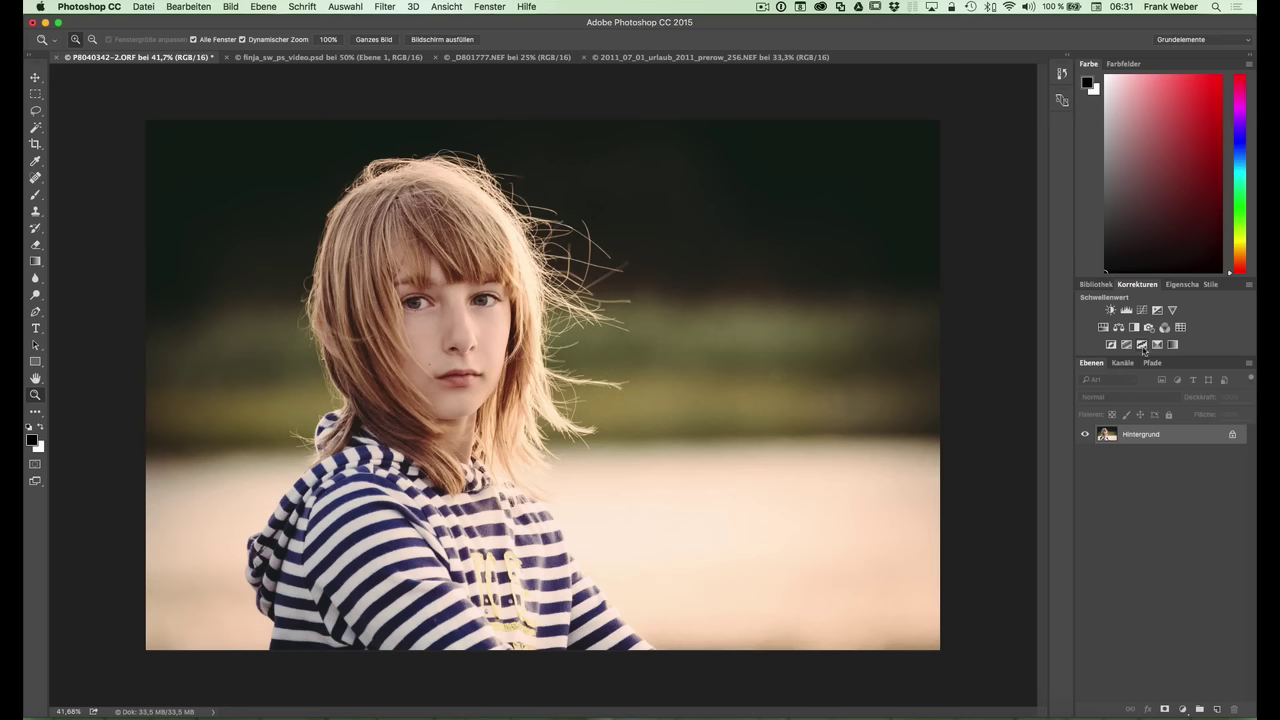
# - Duplicate the Hintergrund layer and hide the original Hintergrund
pyautogui.rightClick(1158, 438)
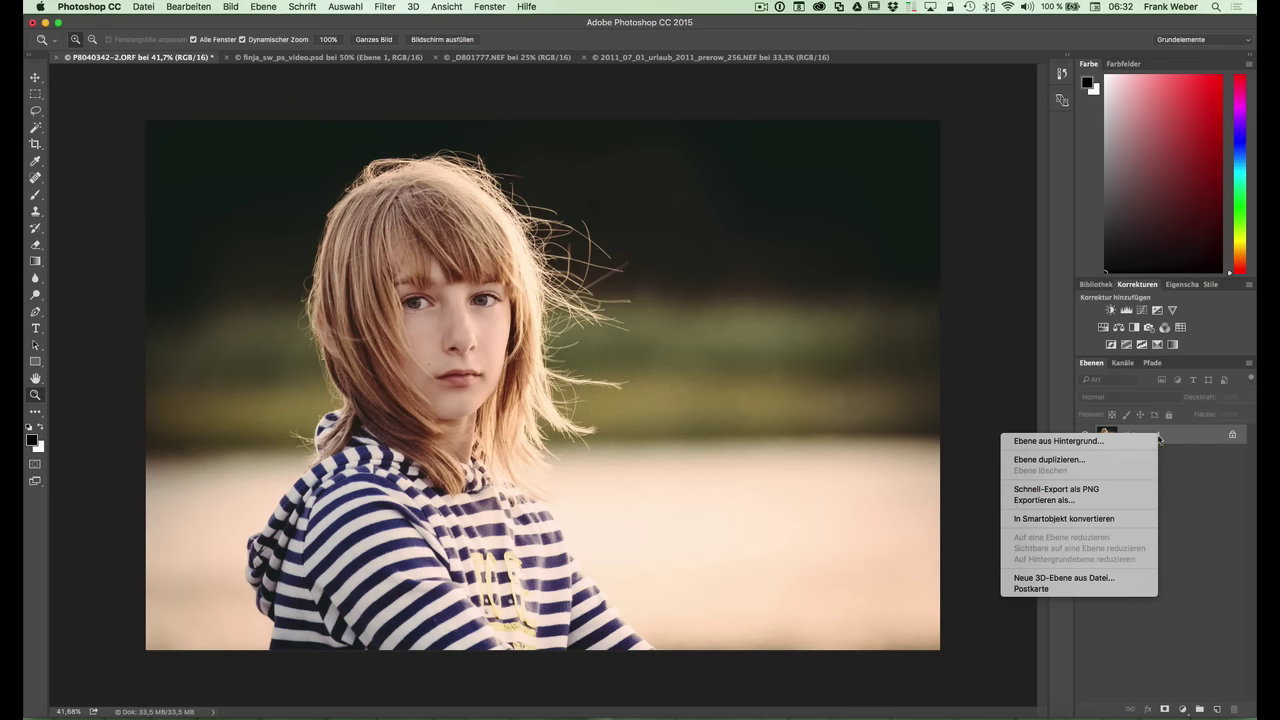
pyautogui.click(1100, 461)
pyautogui.click(754, 313)
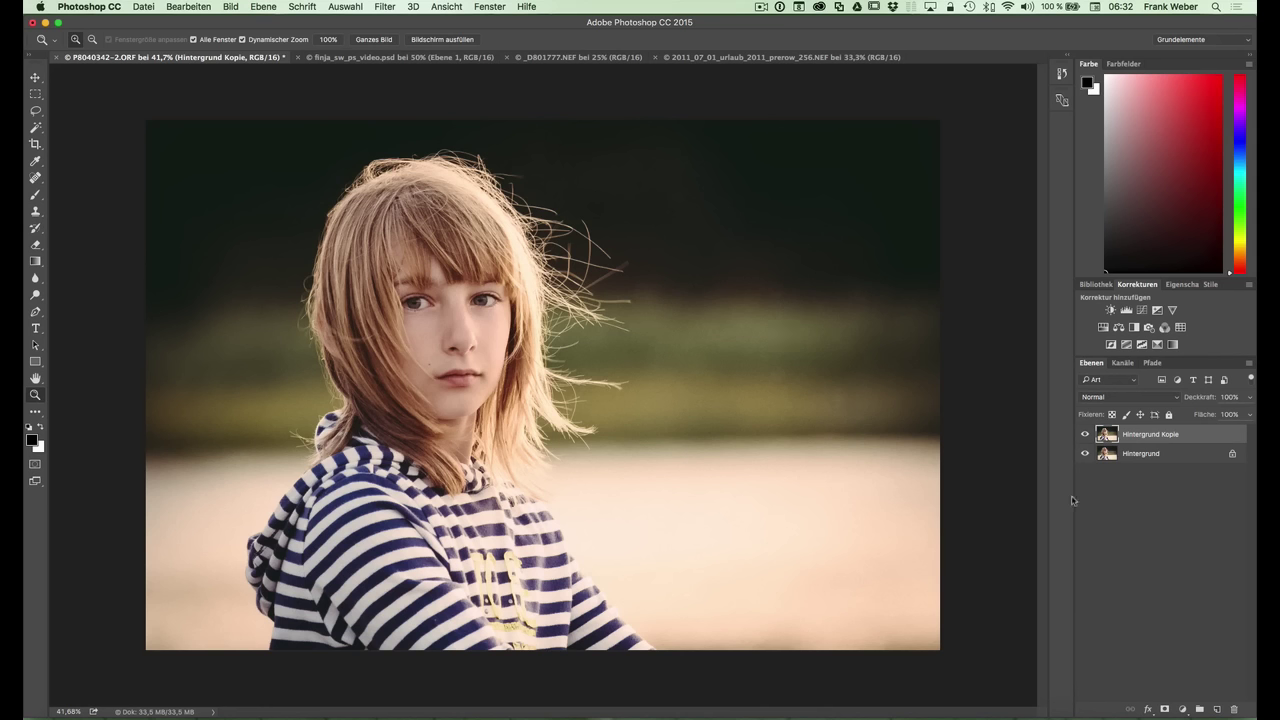
pyautogui.click(1085, 453)
# - Add a Schwellenwert adjustment layer and sweep its level from all-white to all-black, settling at 126
pyautogui.click(1142, 345)
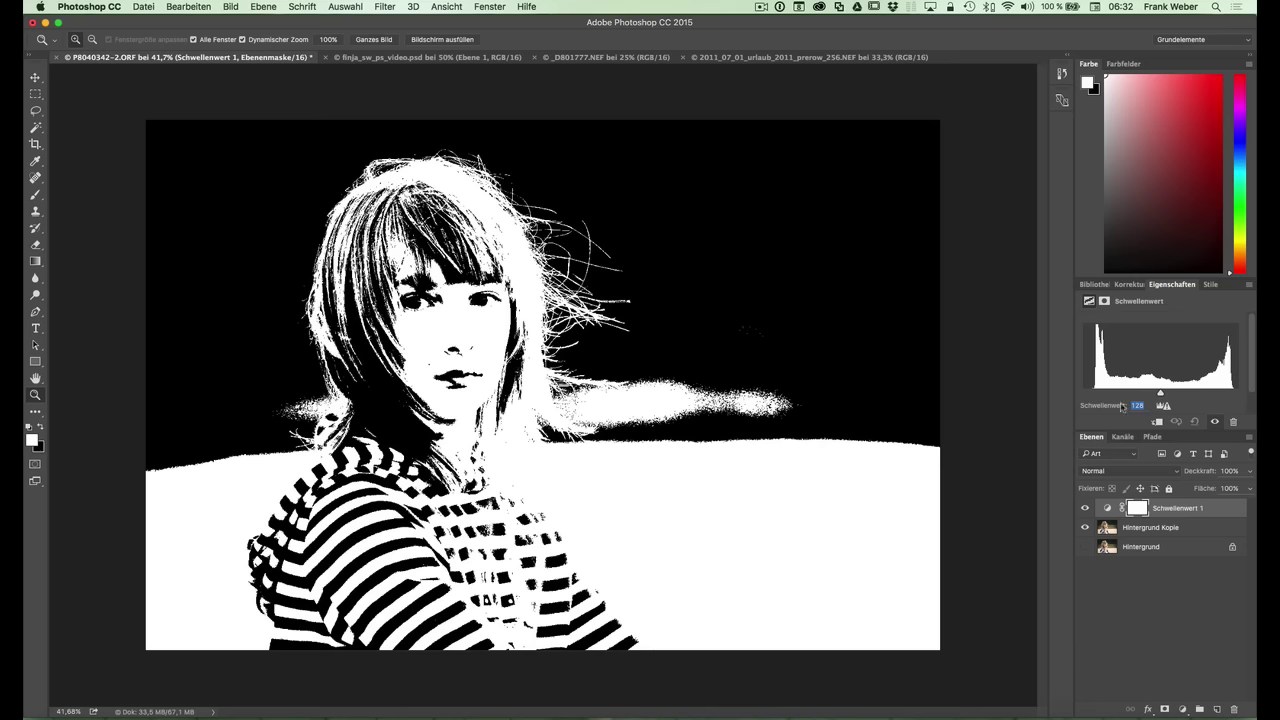
pyautogui.moveTo(1160, 395); pyautogui.dragTo(1060, 397)
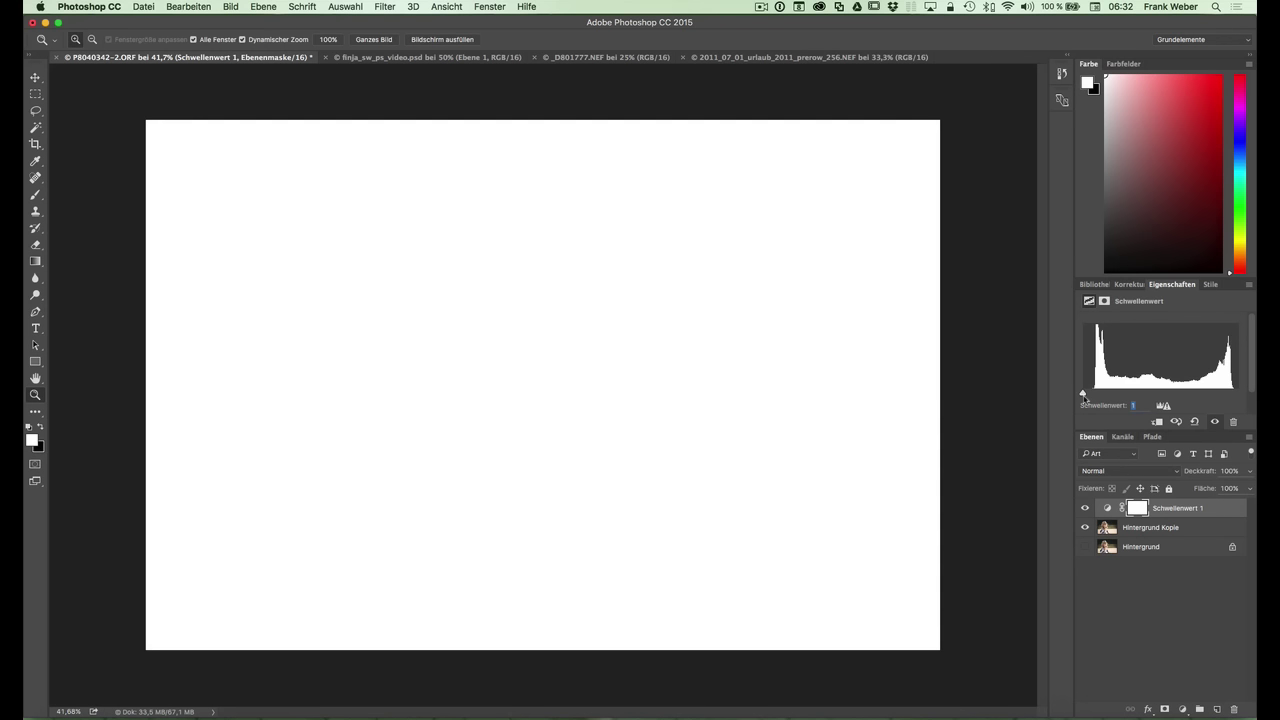
pyautogui.moveTo(1083, 395); pyautogui.dragTo(1253, 397)
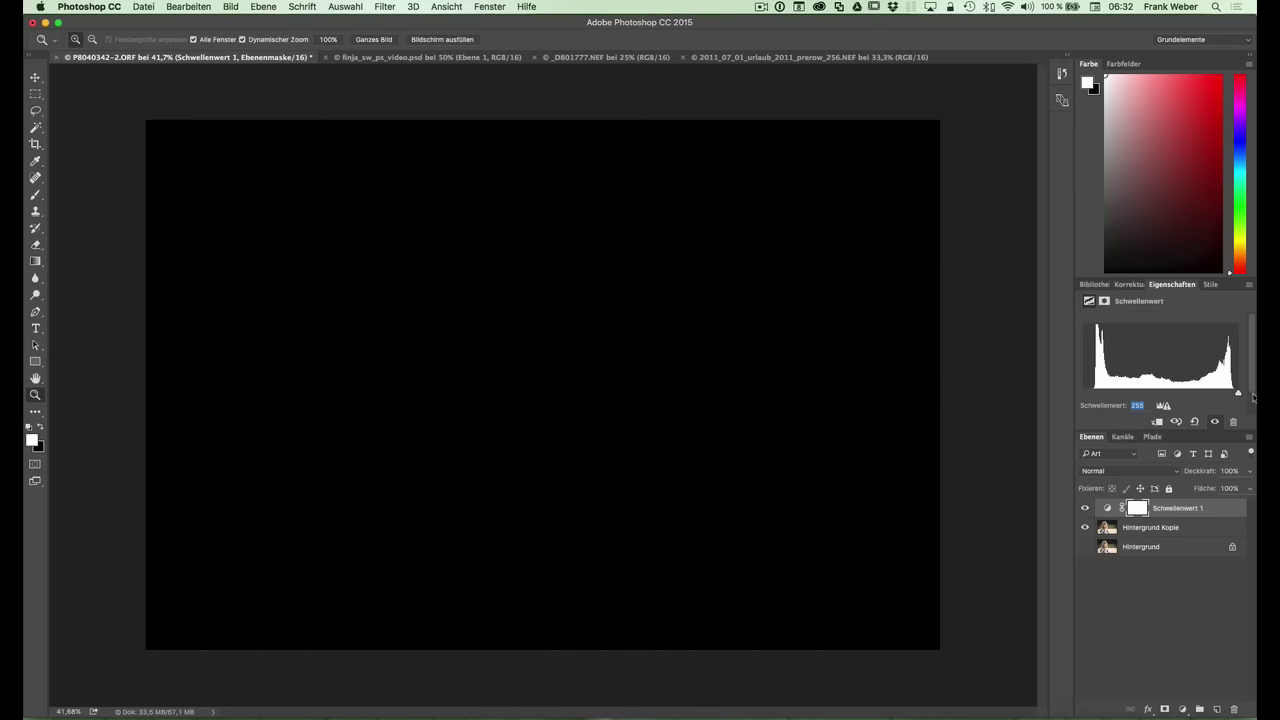
pyautogui.moveTo(1253, 397); pyautogui.dragTo(1151, 395)
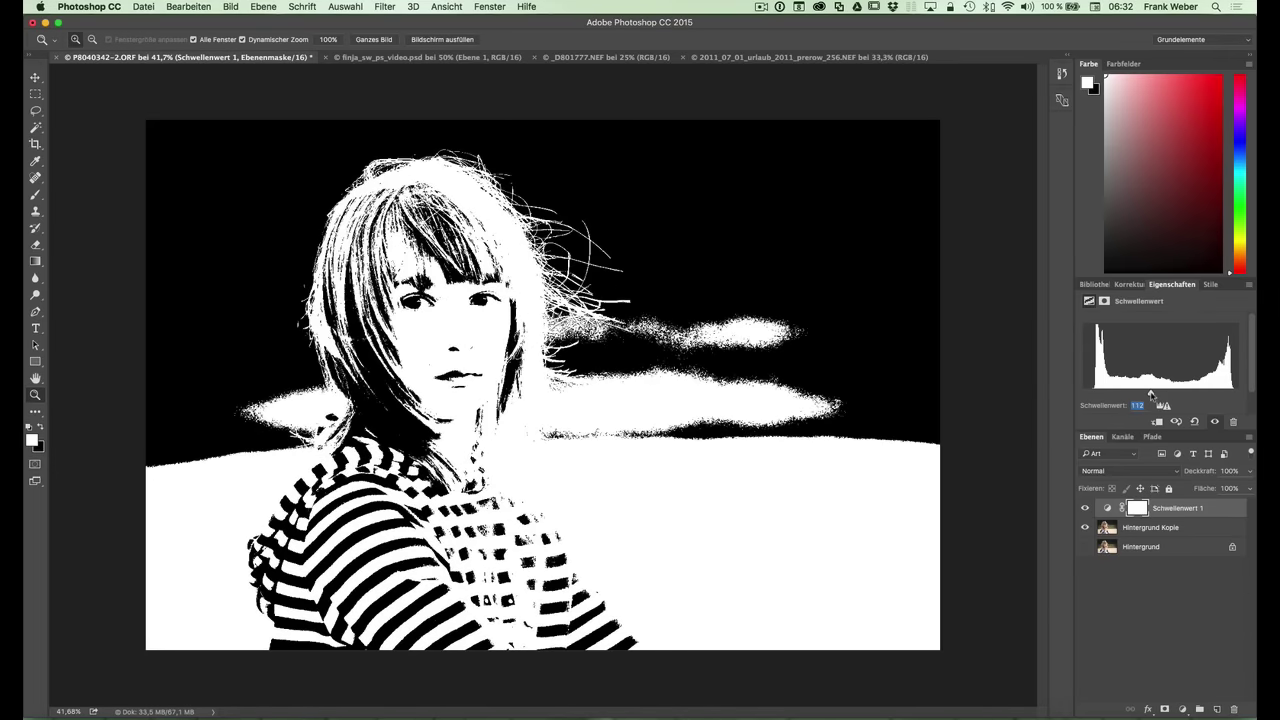
pyautogui.moveTo(1151, 395); pyautogui.dragTo(1159, 395)
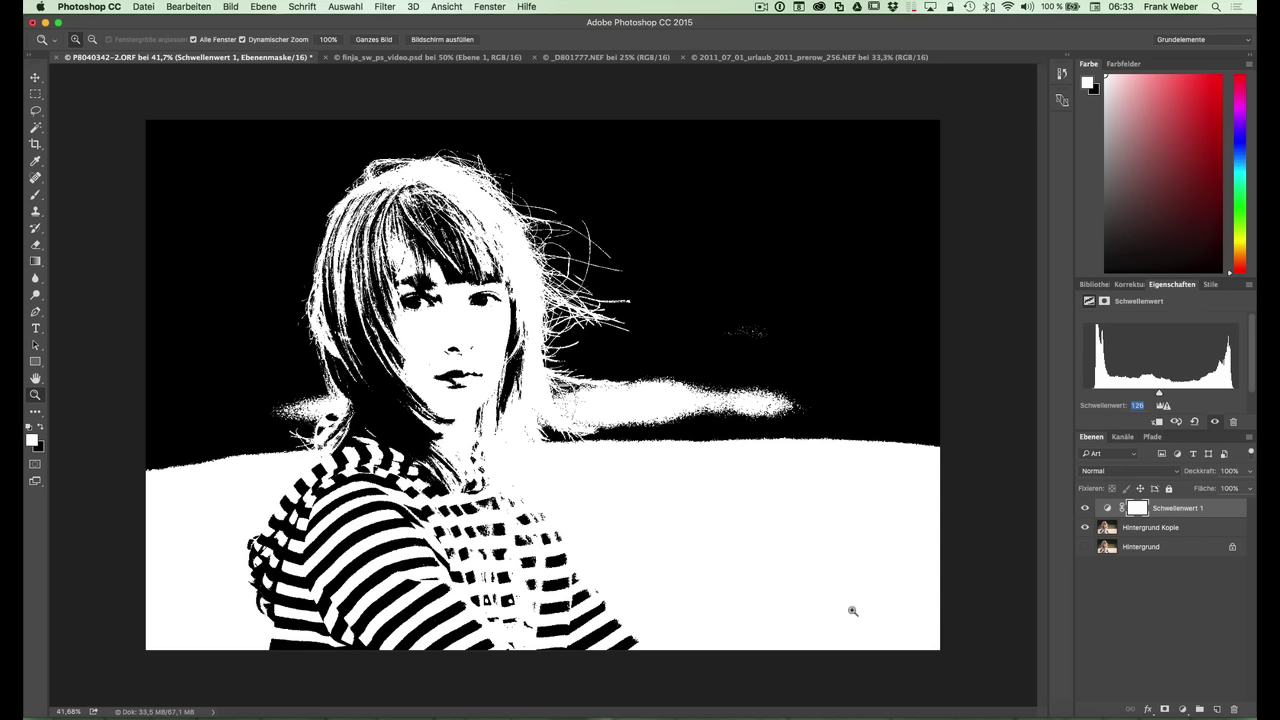
# - Link the Threshold layer with the background copy and merge them into Schwellenwert 1
pyautogui.click(1190, 530)
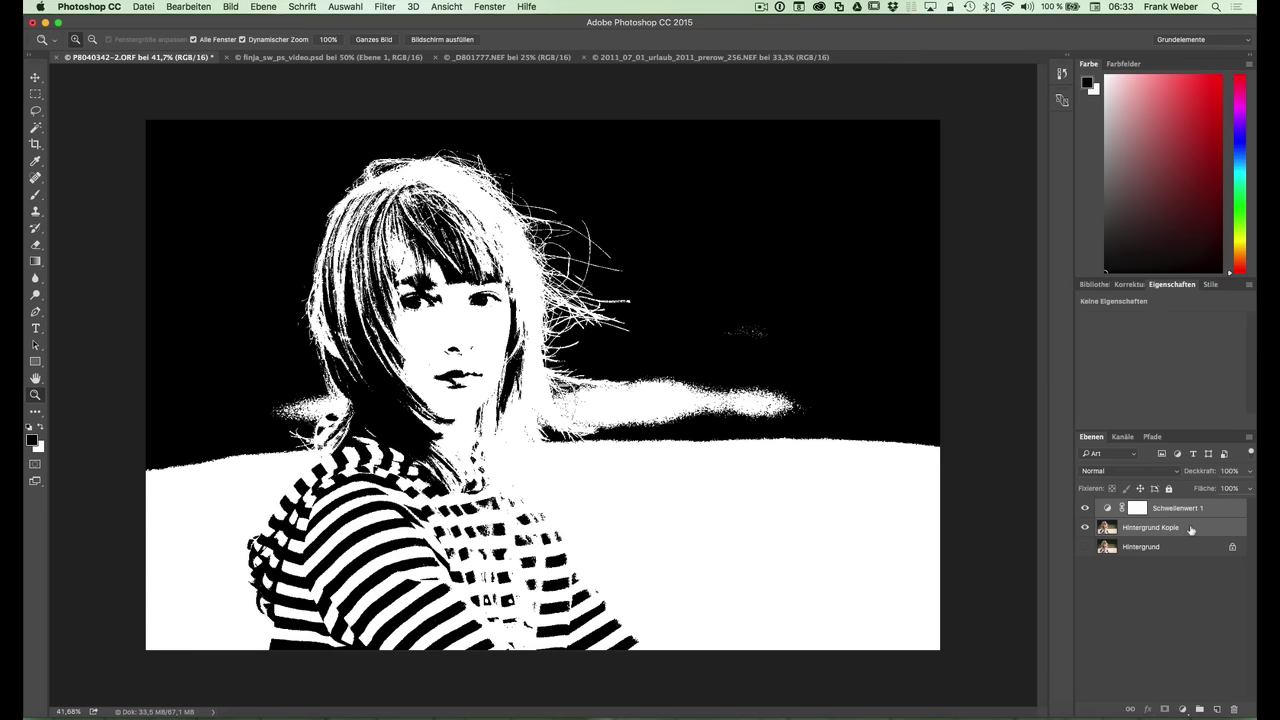
pyautogui.rightClick(1190, 530)
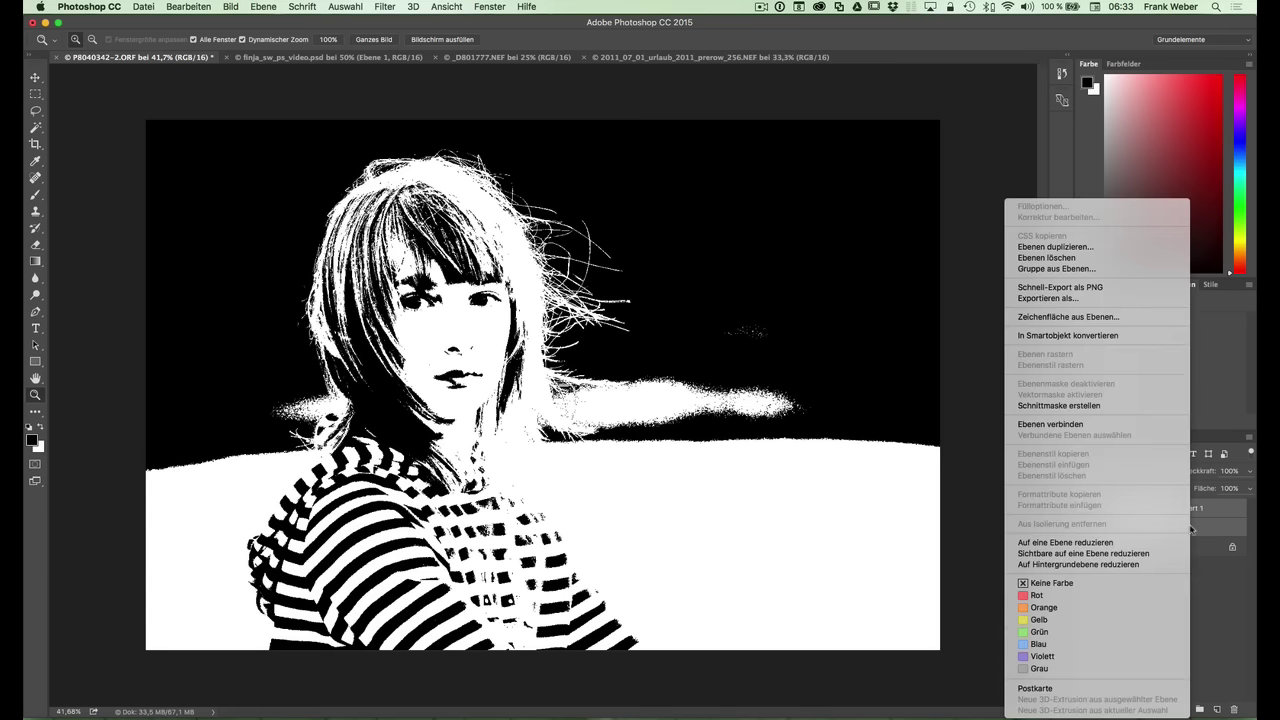
pyautogui.click(1068, 425)
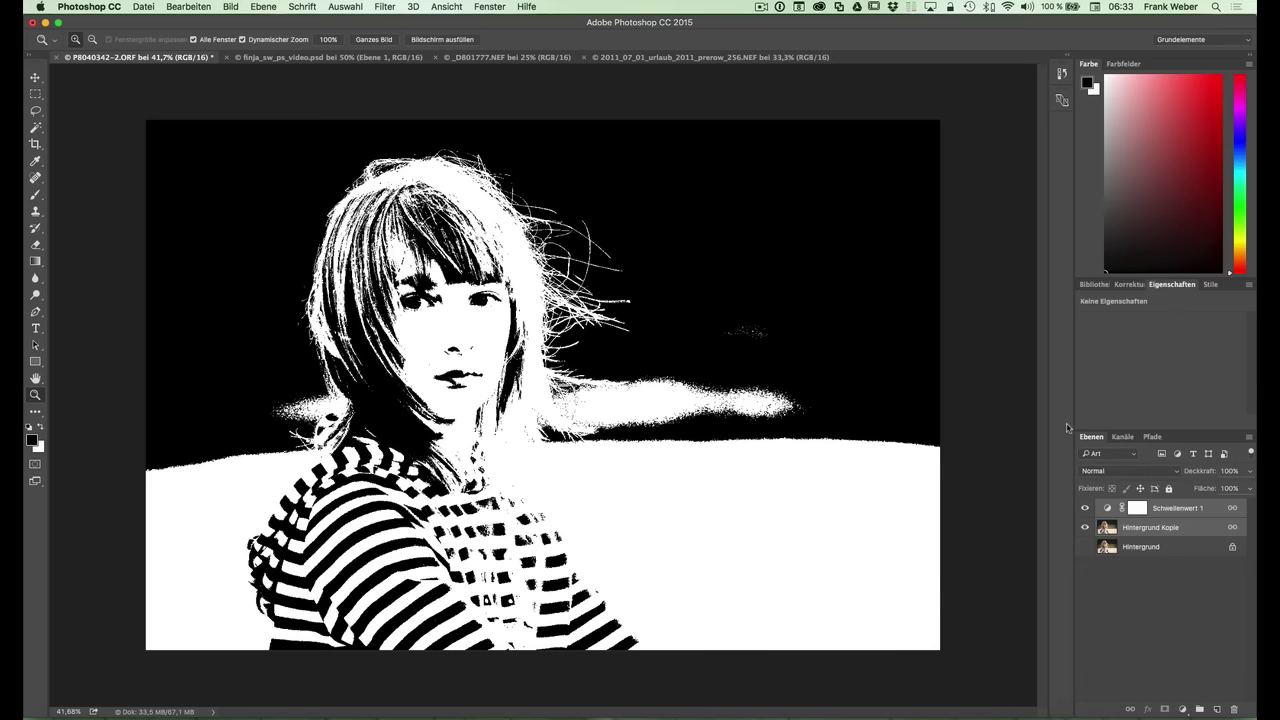
pyautogui.rightClick(1187, 510)
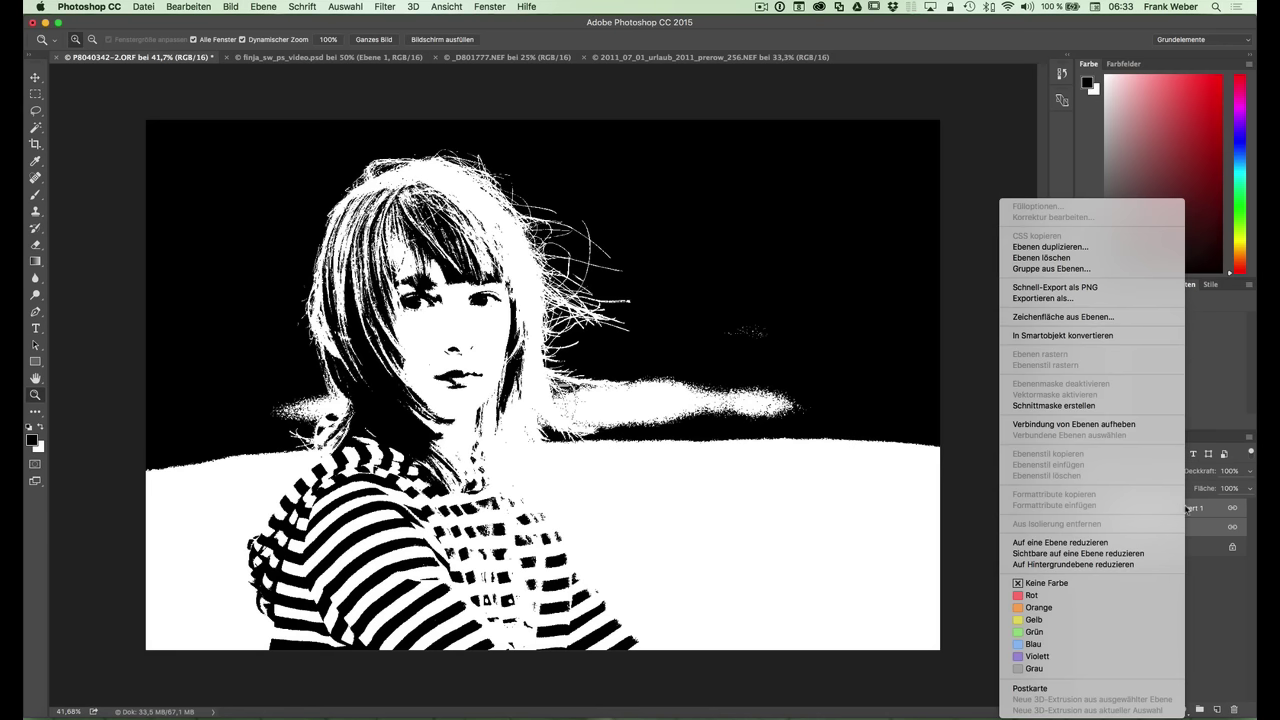
pyautogui.click(1089, 545)
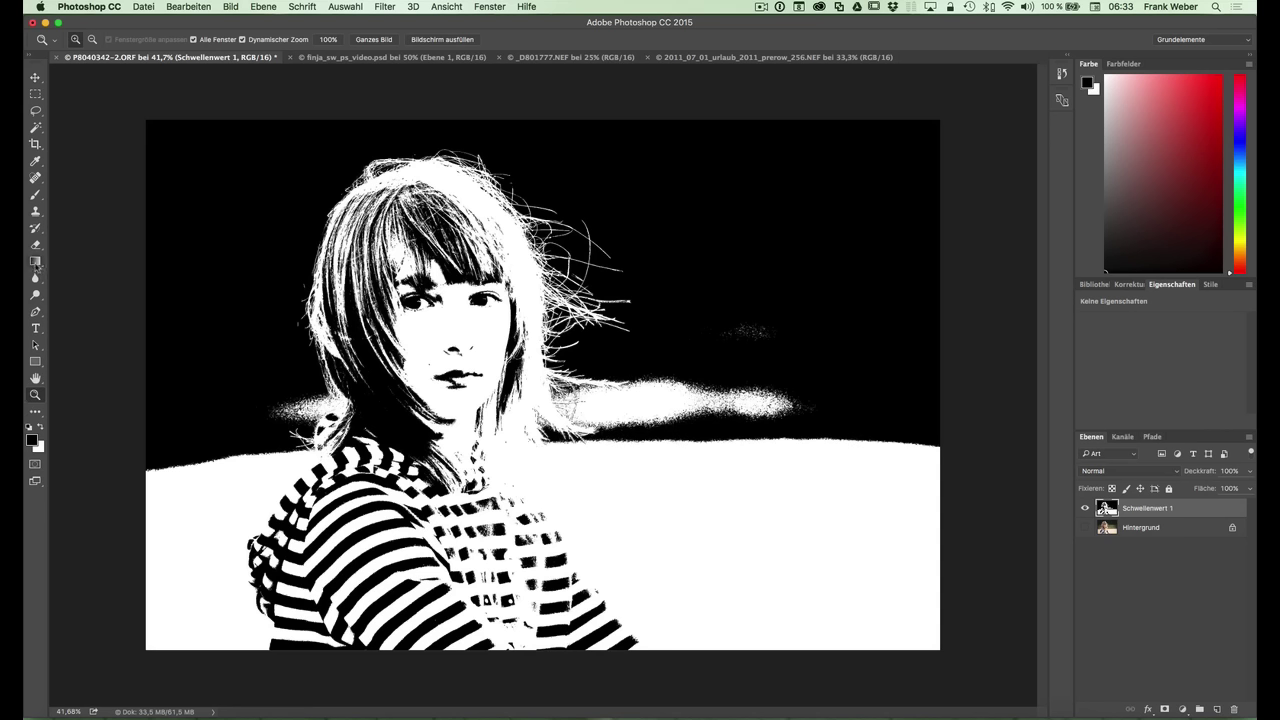
# - Erase a patch along the left edge of the threshold layer
pyautogui.click(36, 244)
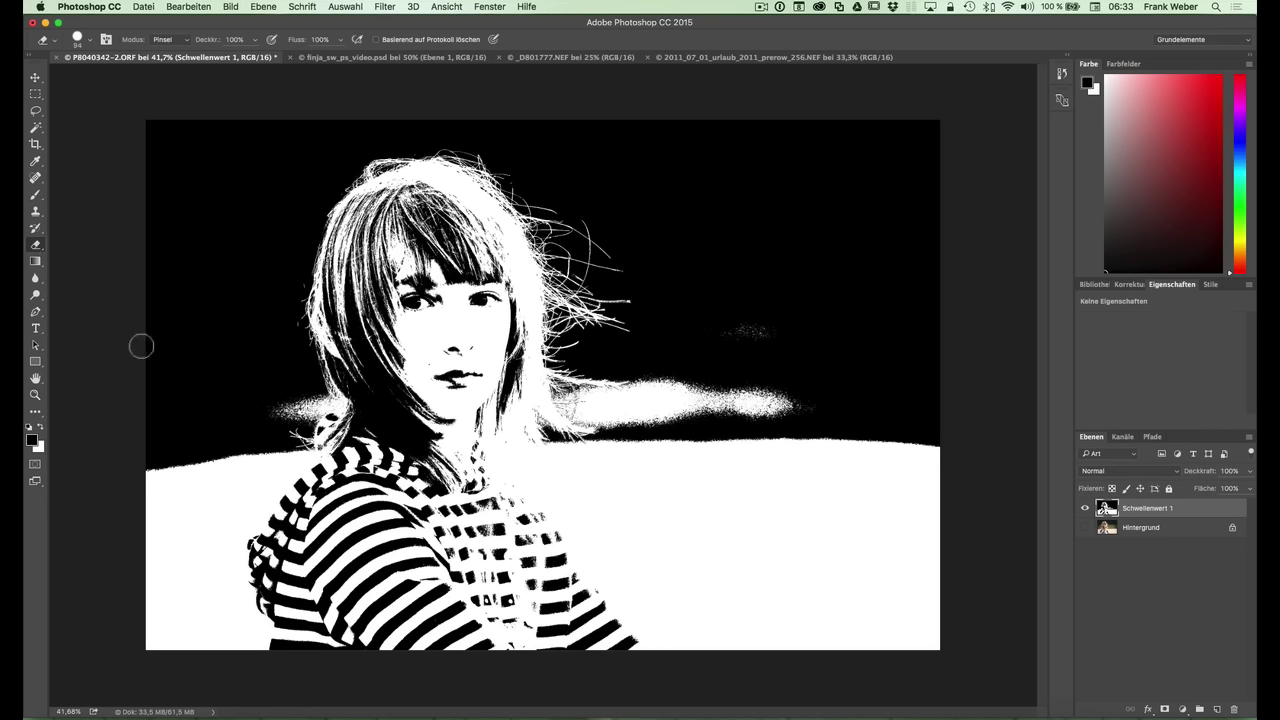
pyautogui.moveTo(158, 478); pyautogui.dragTo(166, 374)
pyautogui.moveTo(166, 295); pyautogui.dragTo(216, 333)
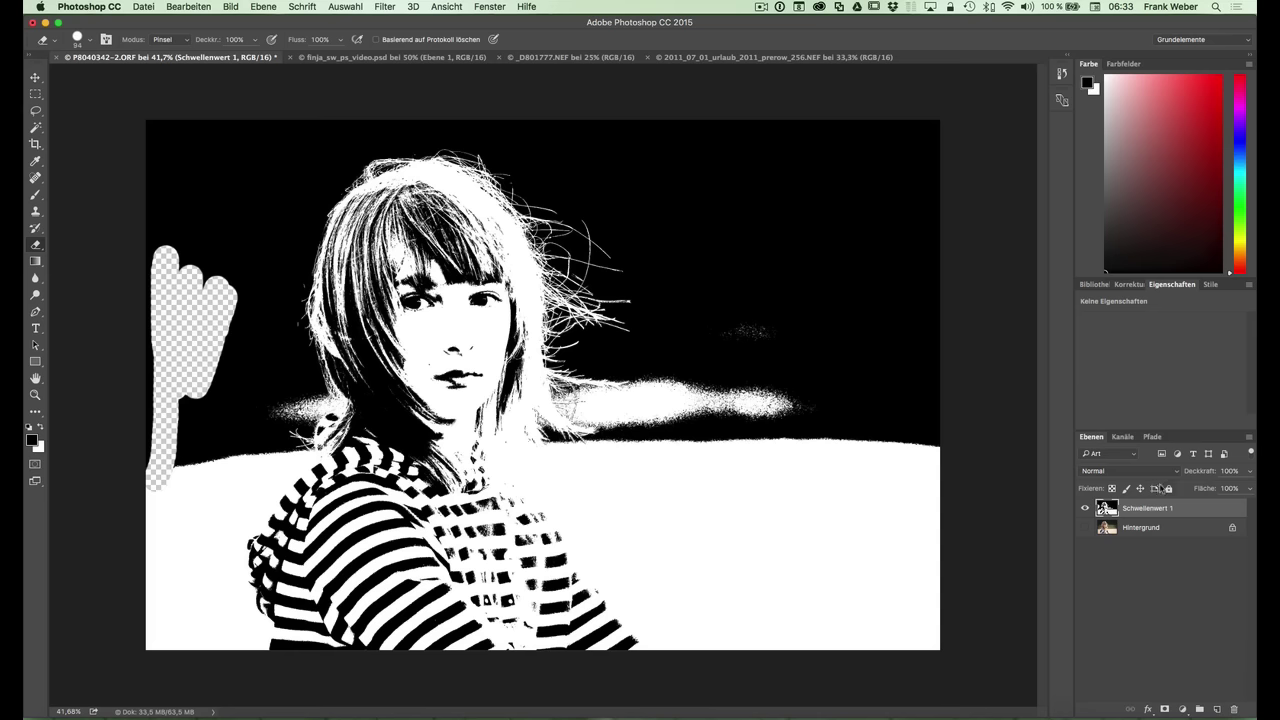
# - Add Ebene 1 below Schwellenwert 1, fill it with Weiß, then switch to finja_sw_ps_video.psd
pyautogui.click(1216, 709)
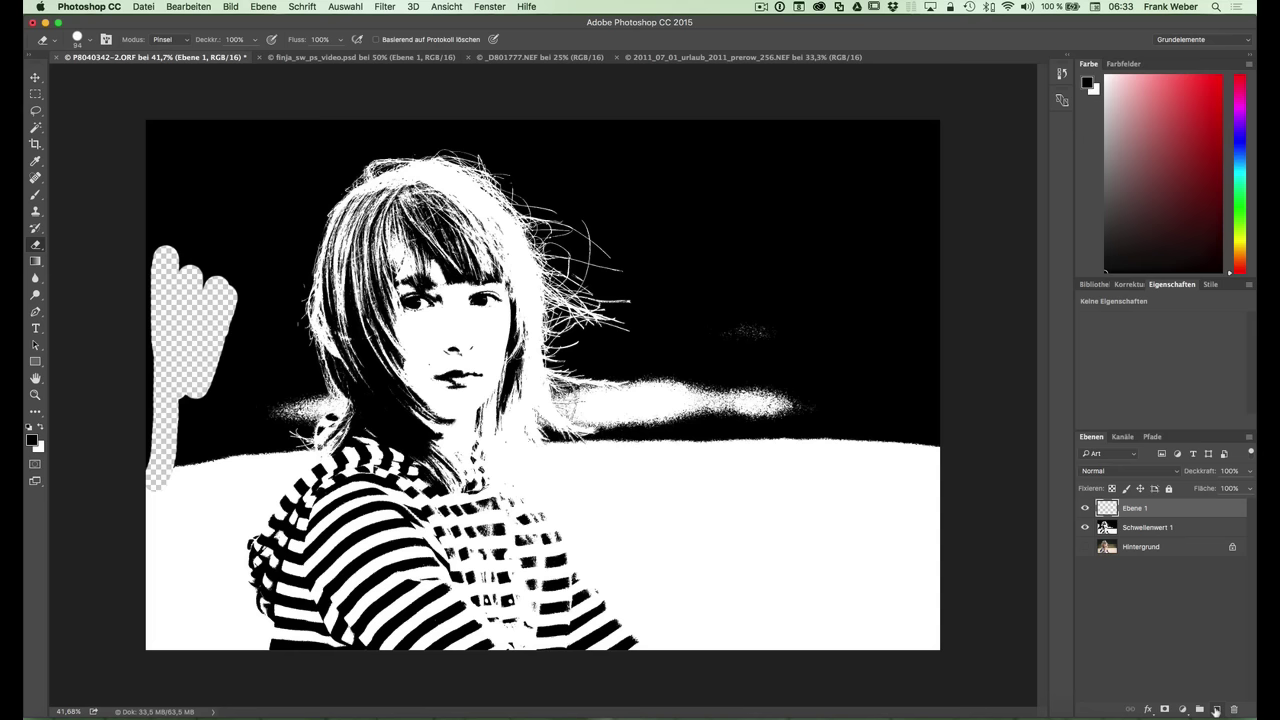
pyautogui.moveTo(1143, 522); pyautogui.dragTo(1142, 538)
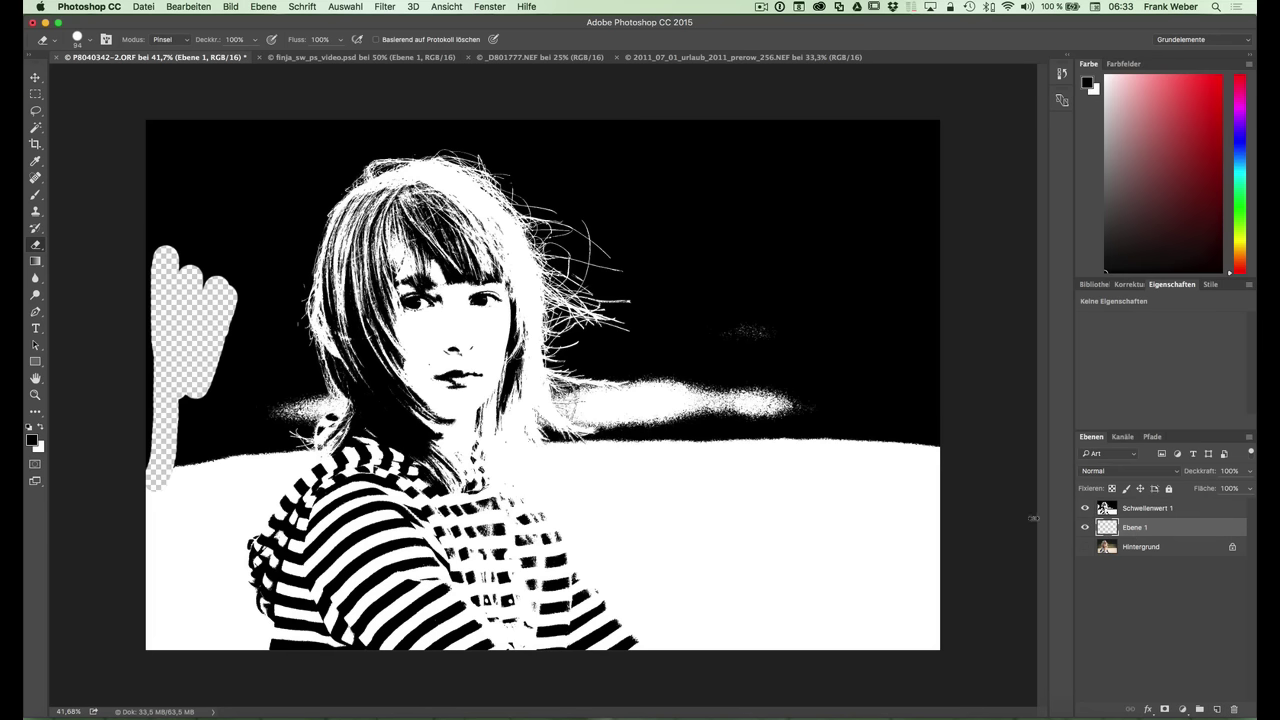
pyautogui.click(233, 7)
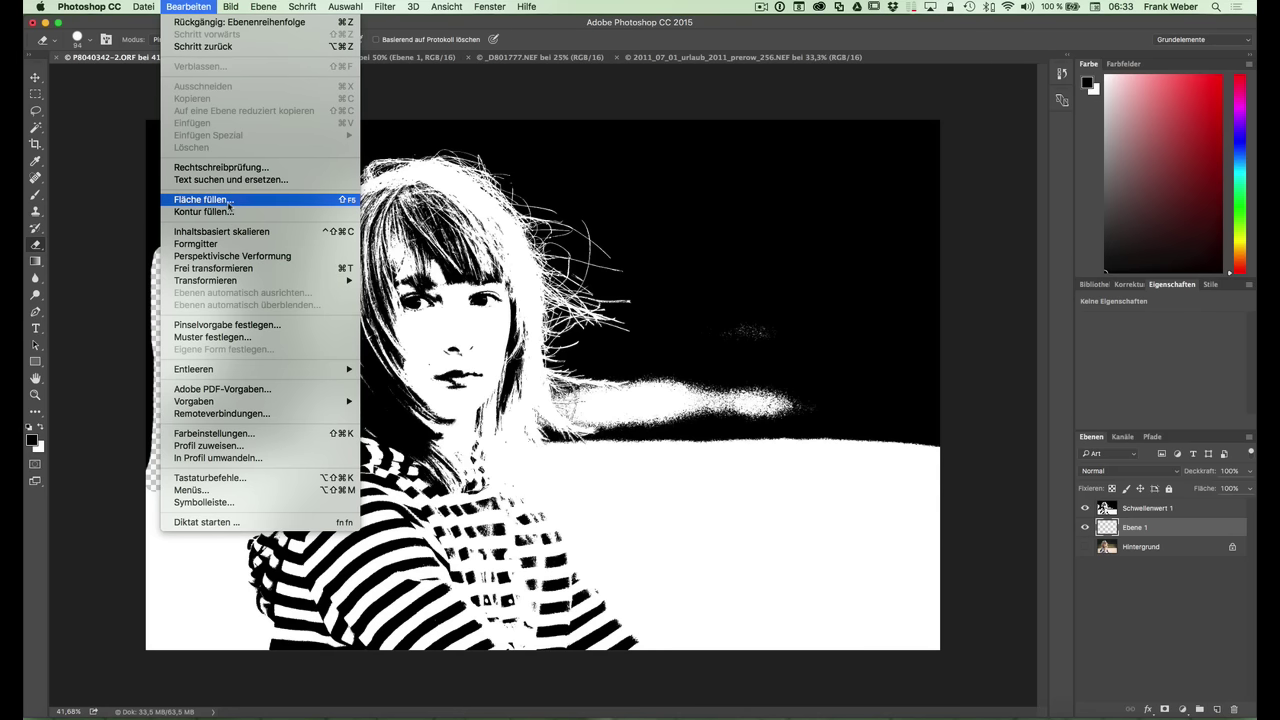
pyautogui.click(229, 200)
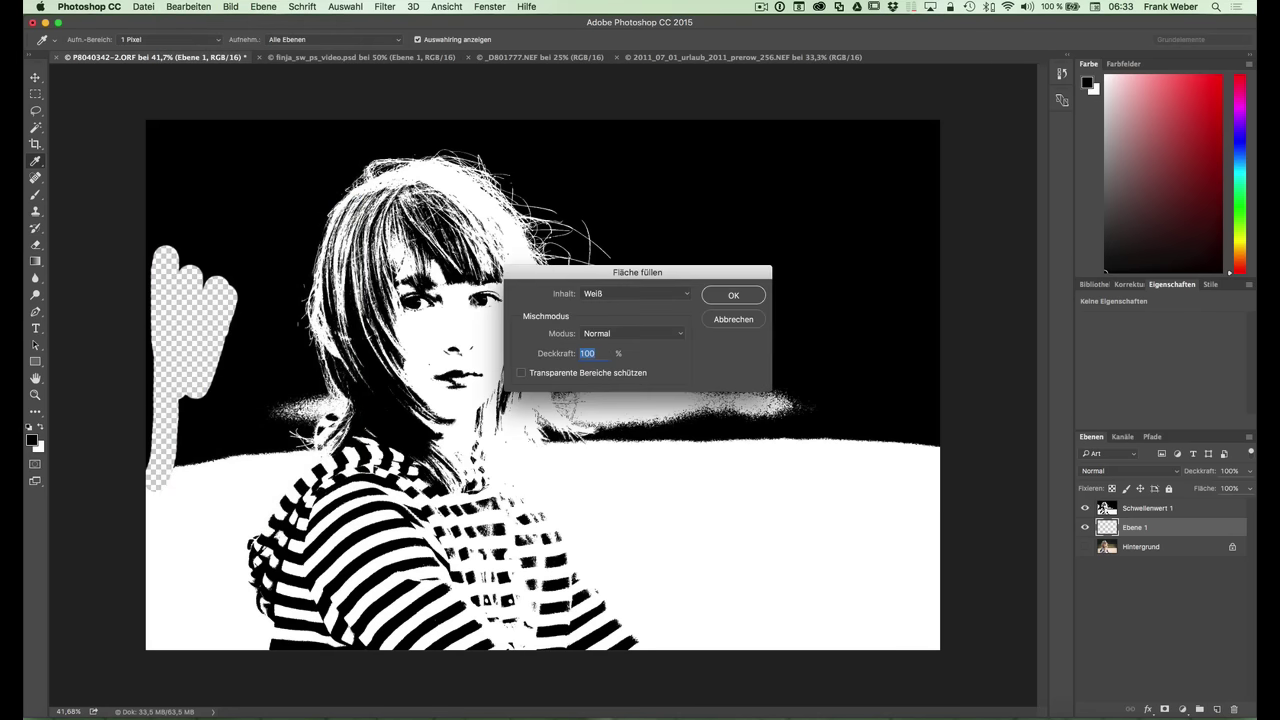
pyautogui.click(733, 297)
pyautogui.press('e')
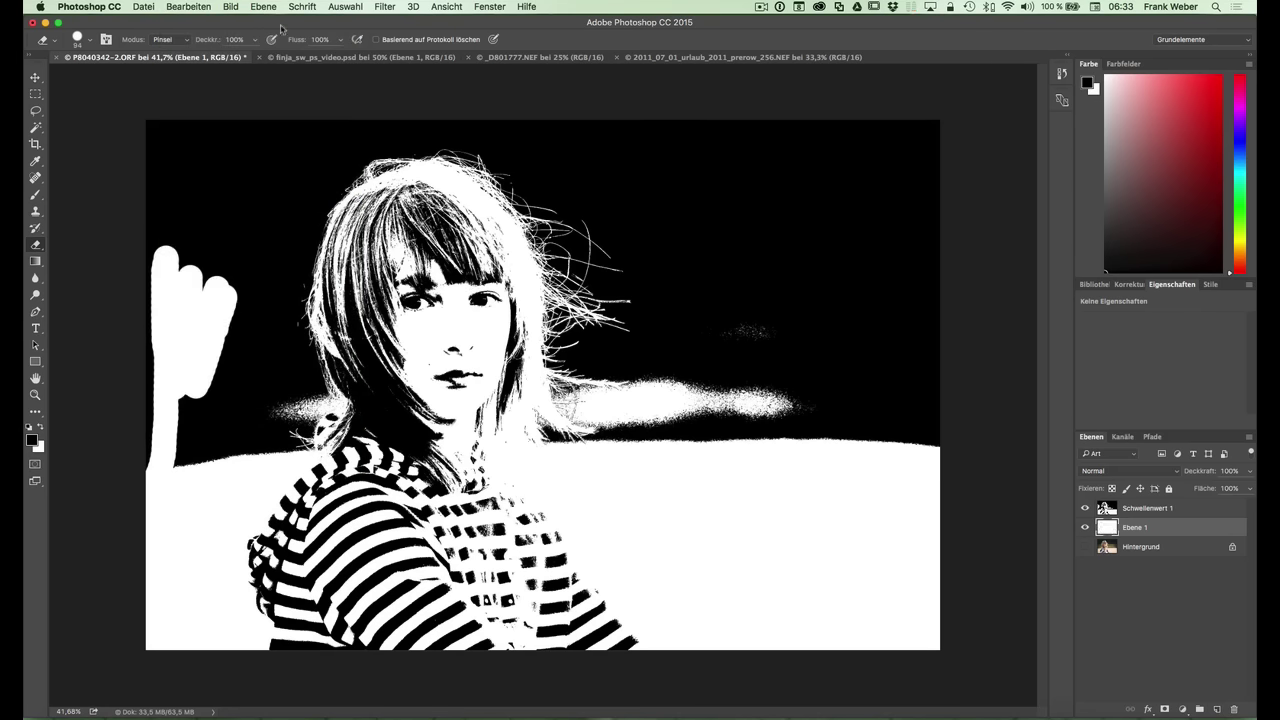
pyautogui.click(300, 58)
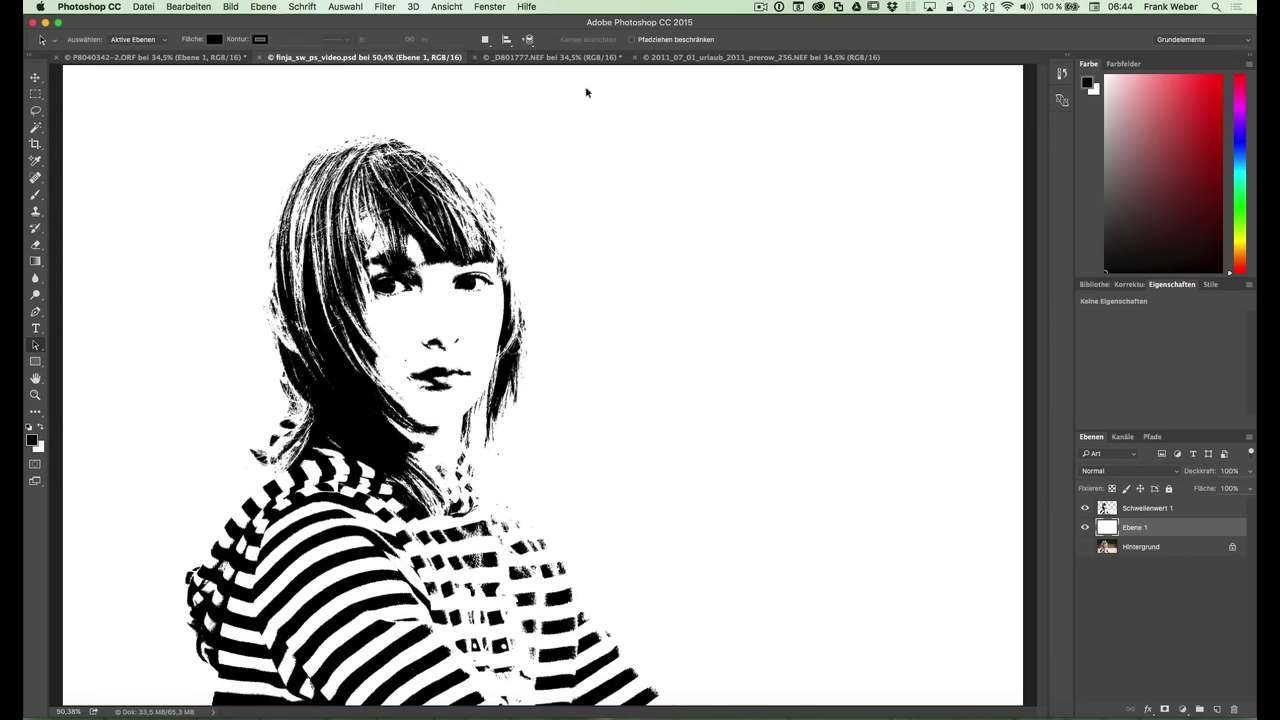
# - Switch to the _D801777.NEF portrait and fit the whole image in the window
pyautogui.click(583, 57)
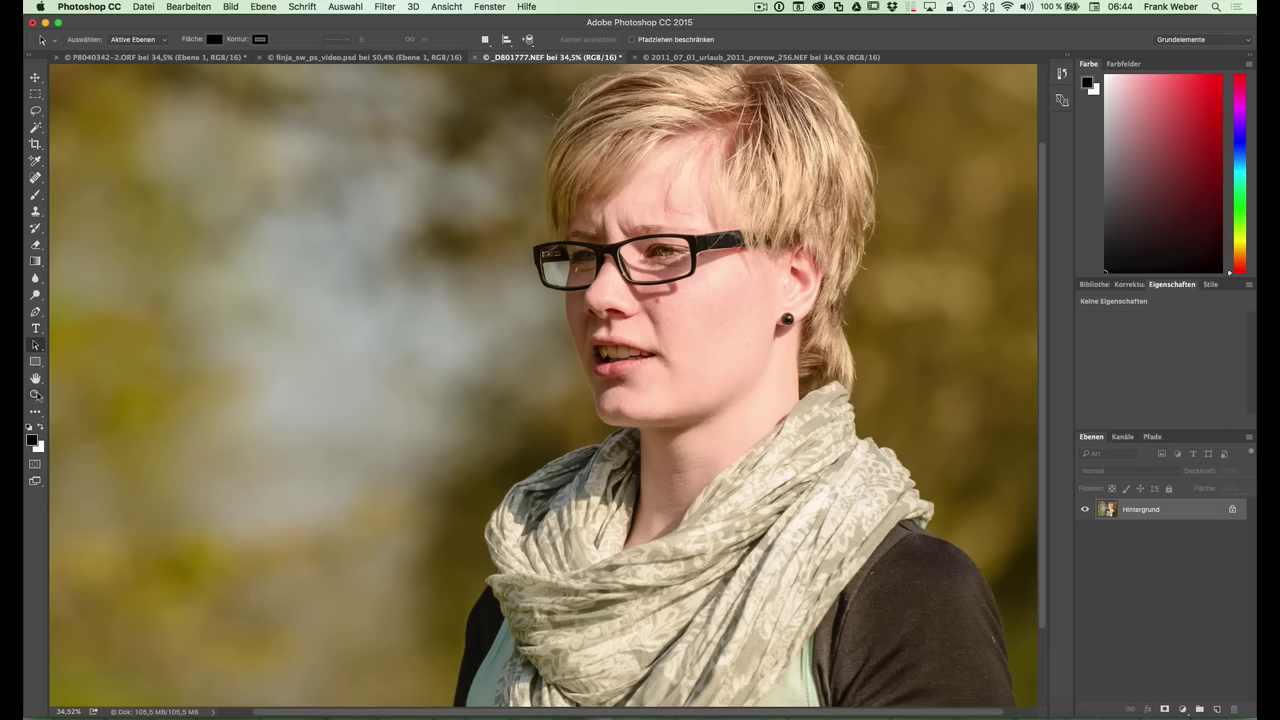
pyautogui.click(35, 394)
pyautogui.click(373, 39)
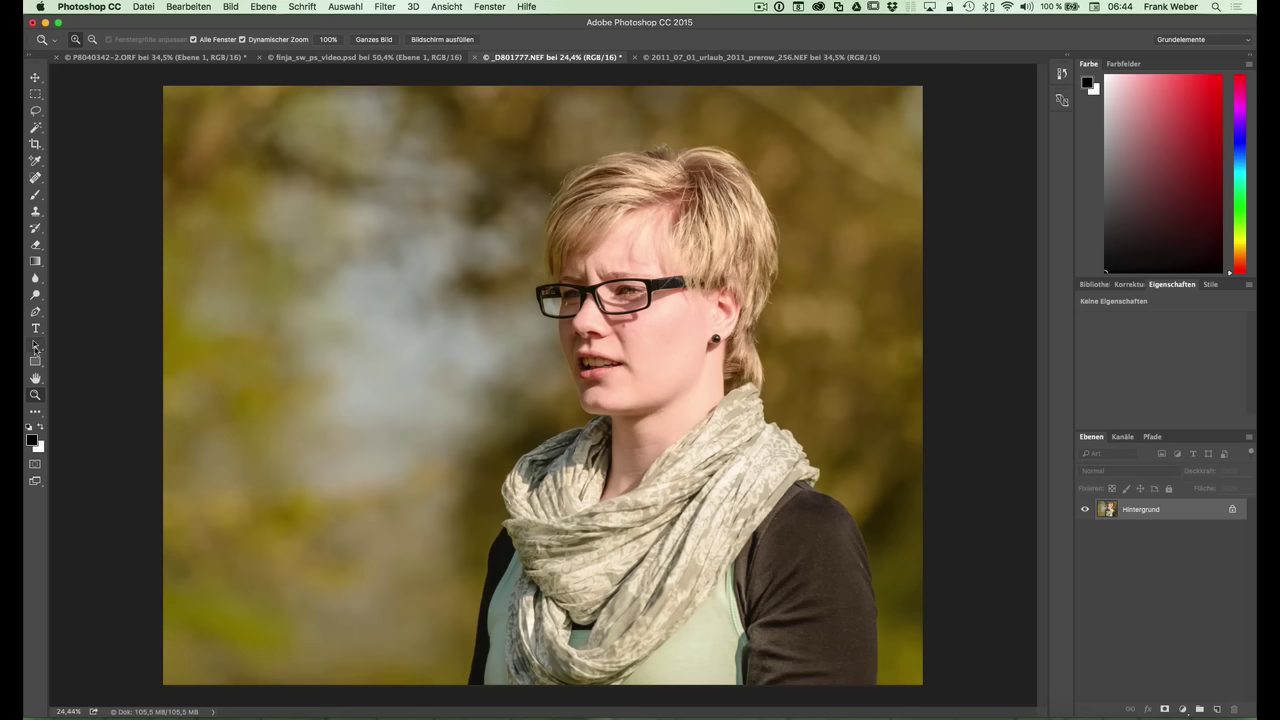
# - Add a new layer, Ebene 1, filled with 50% Grau
pyautogui.click(35, 348)
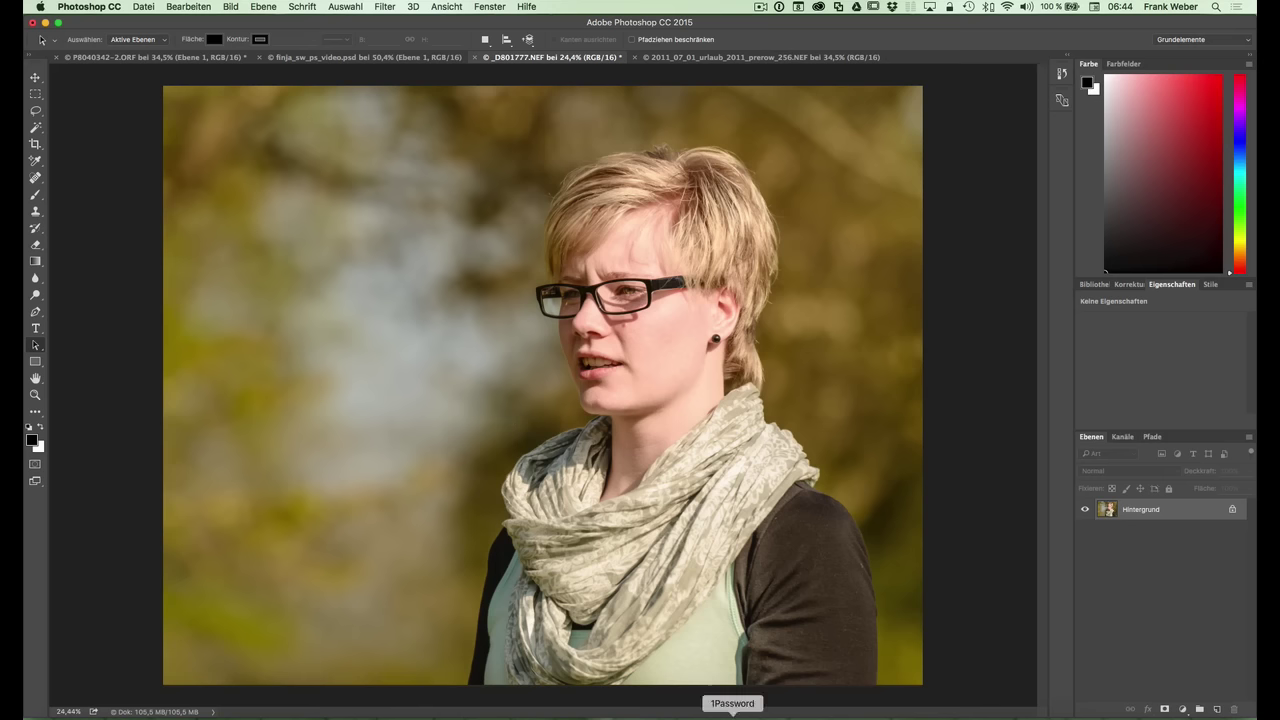
pyautogui.click(1218, 709)
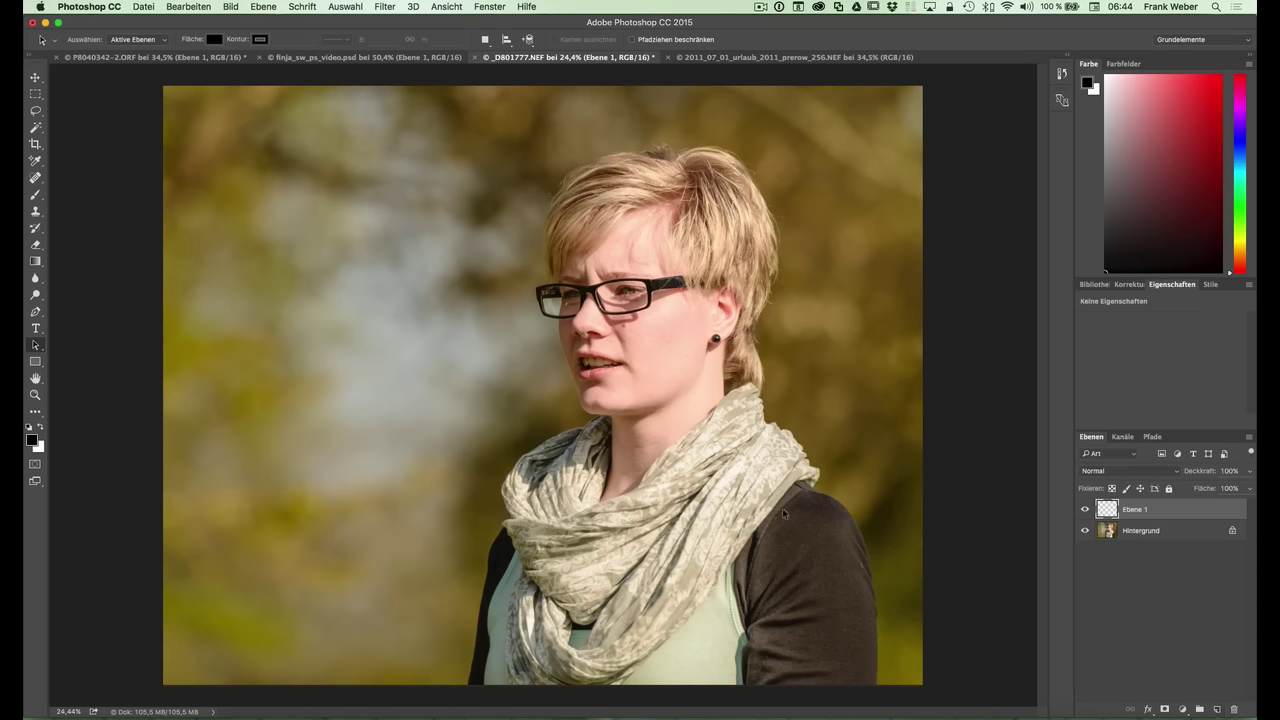
pyautogui.click(238, 8)
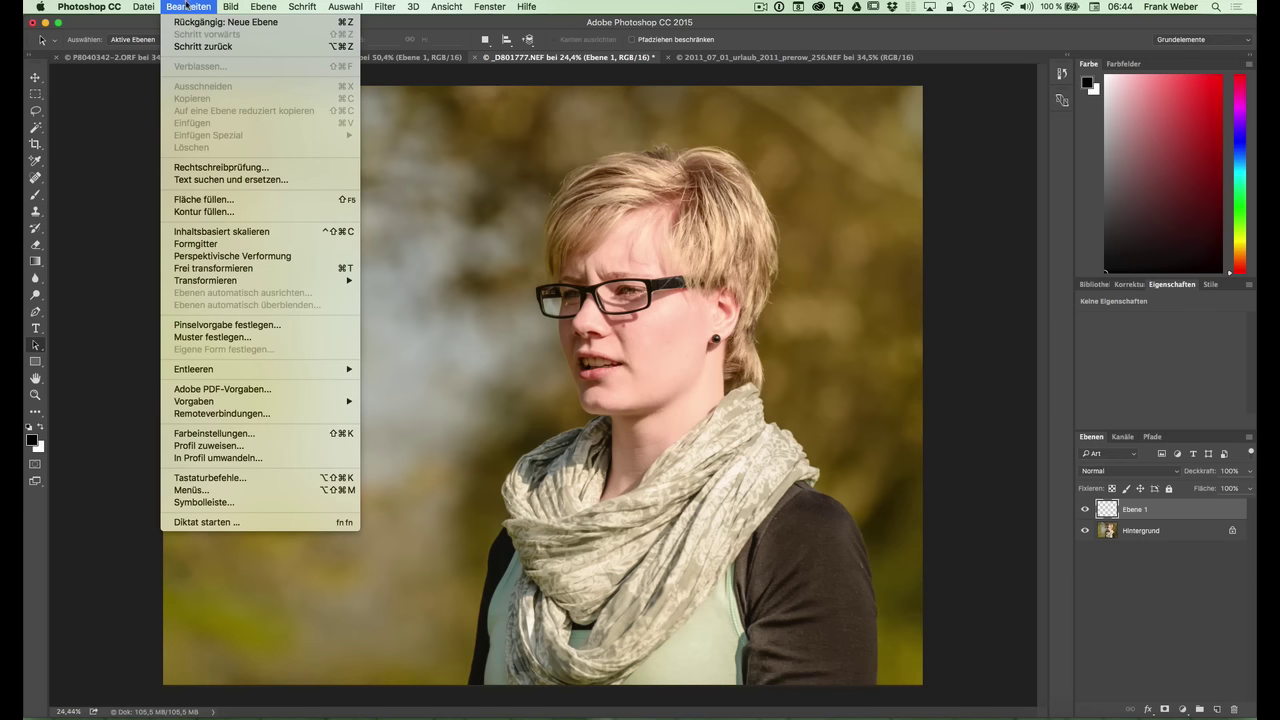
pyautogui.click(221, 204)
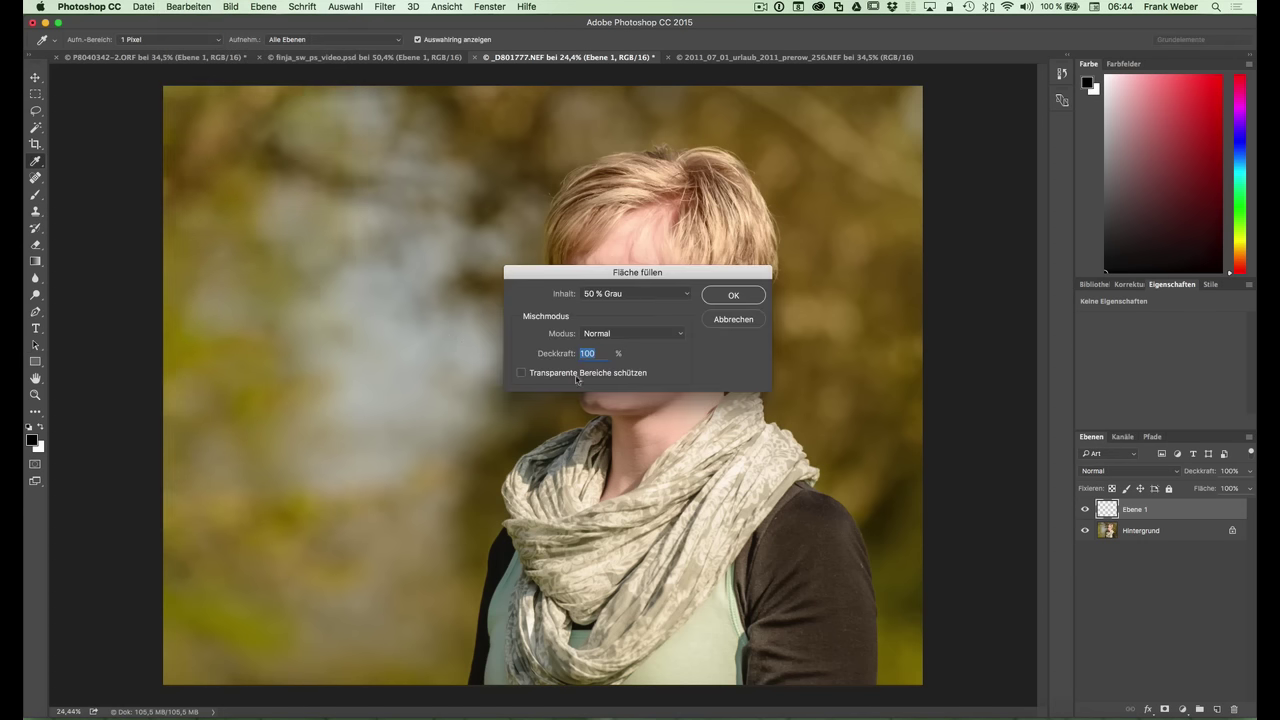
pyautogui.click(733, 295)
pyautogui.press('a')
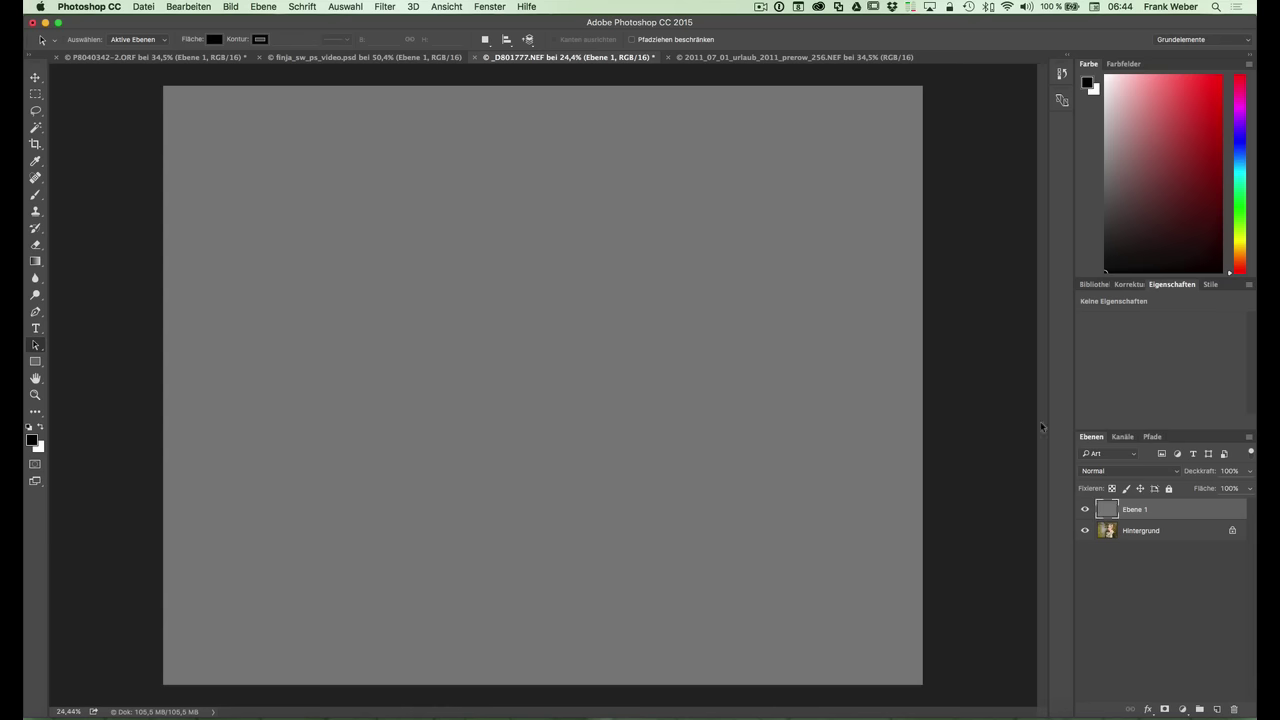
# - Set the grey layer's blend mode to Differenz
pyautogui.click(1132, 472)
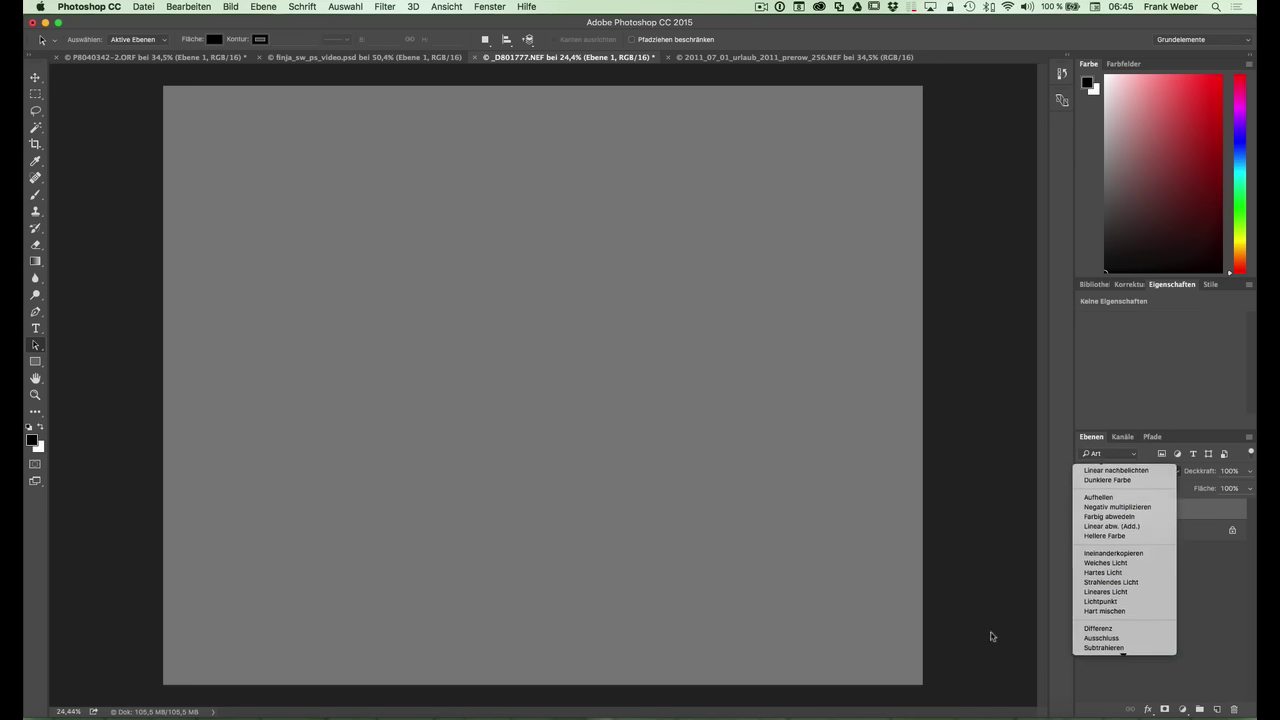
pyautogui.click(1098, 628)
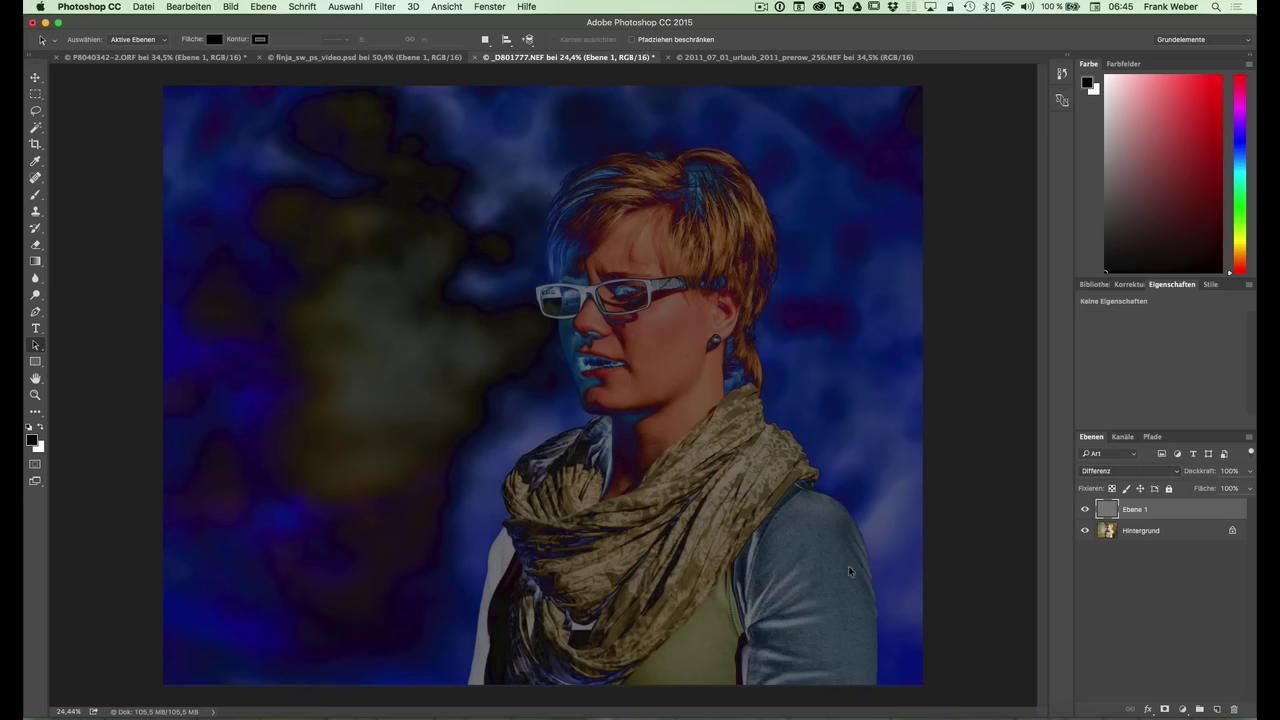
pyautogui.click(1128, 285)
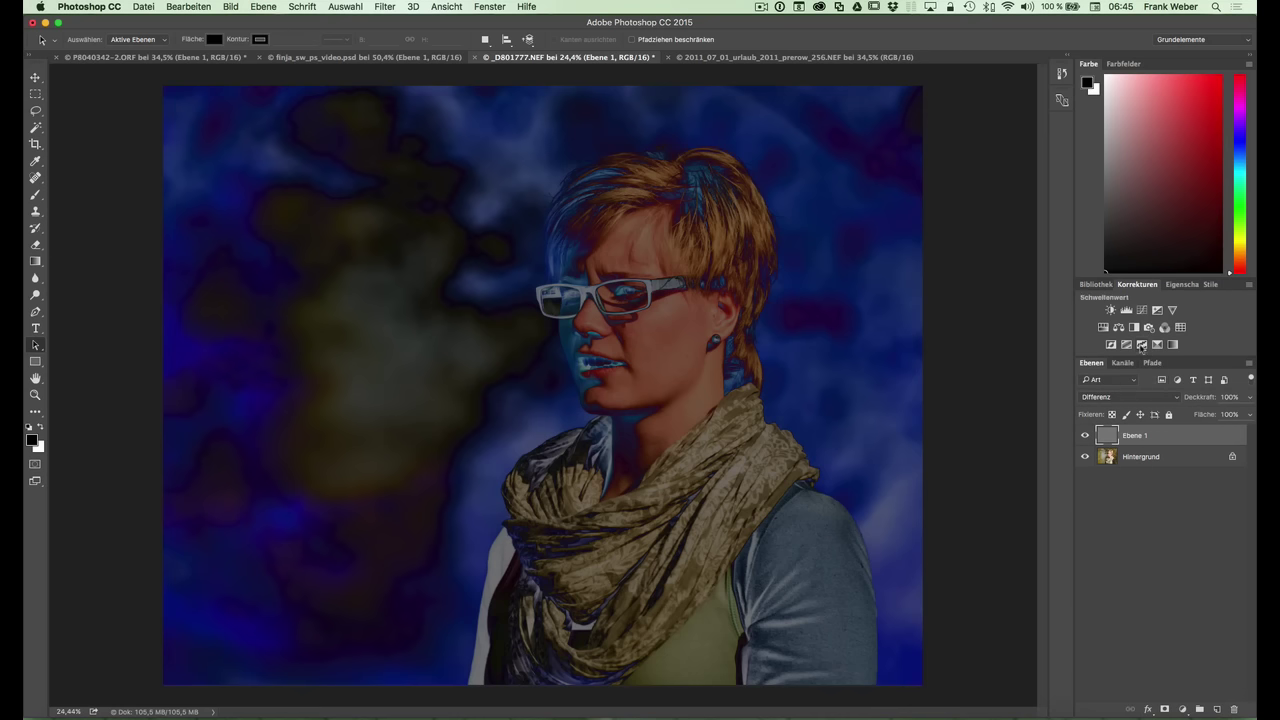
# - Add a Threshold layer, drop it to 1, then raise it to 4 until black specks appear
pyautogui.click(1141, 345)
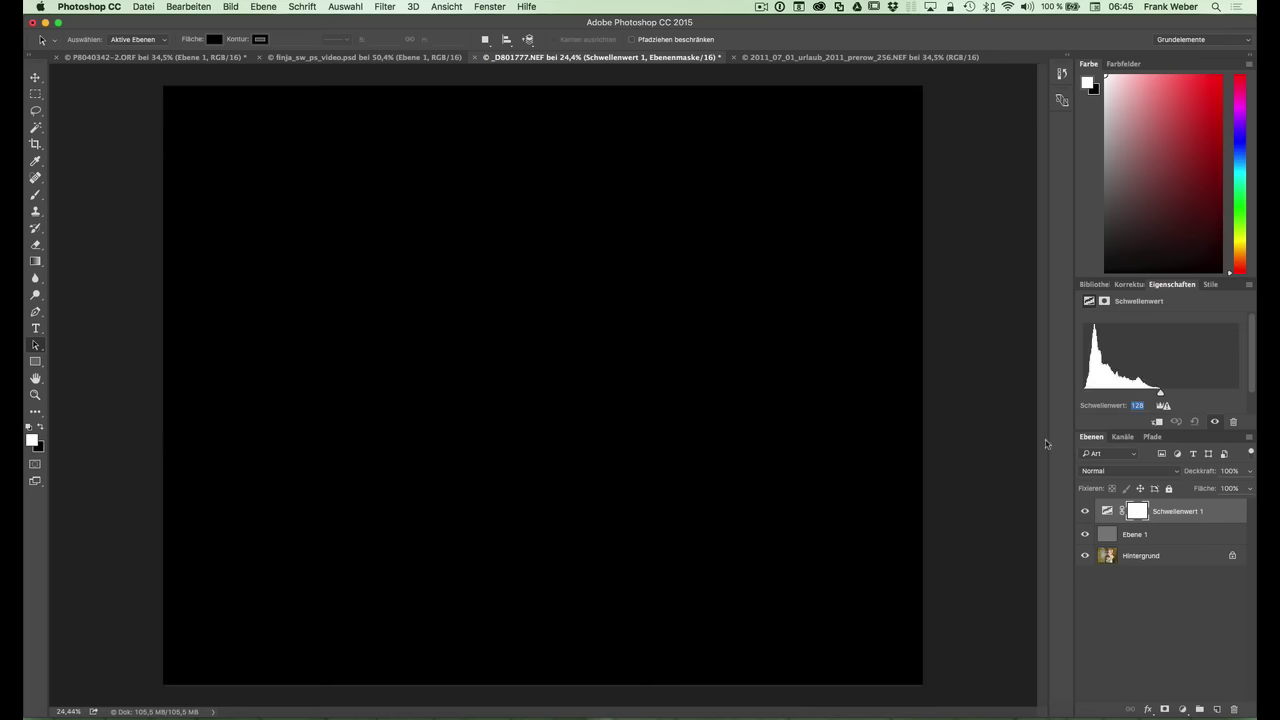
pyautogui.moveTo(1160, 393); pyautogui.dragTo(1039, 399)
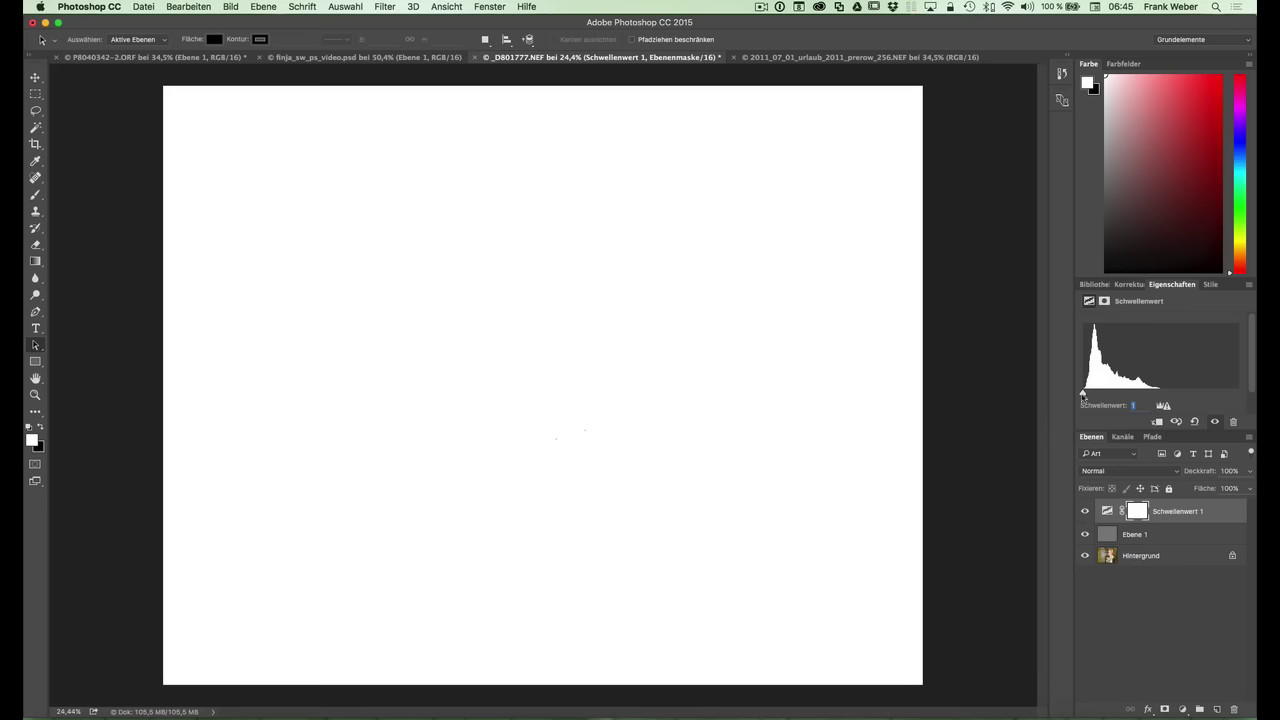
pyautogui.moveTo(1083, 395); pyautogui.dragTo(1085, 396)
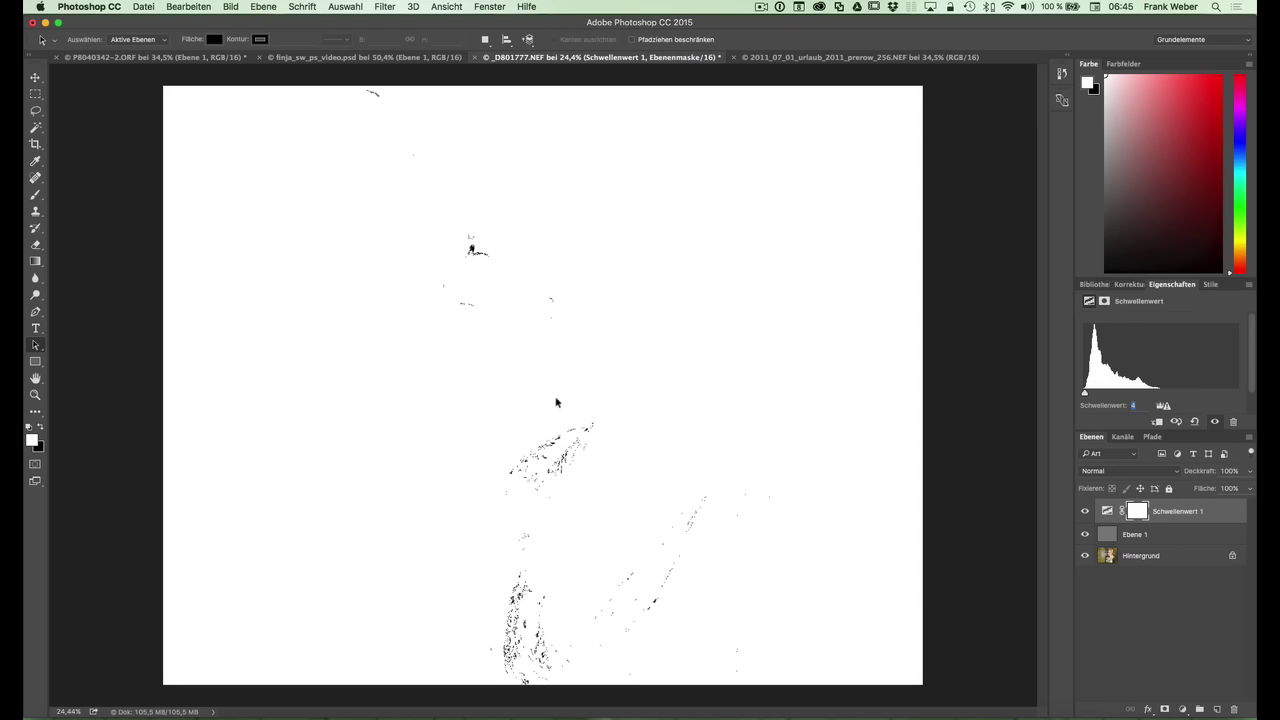
pyautogui.click(1128, 287)
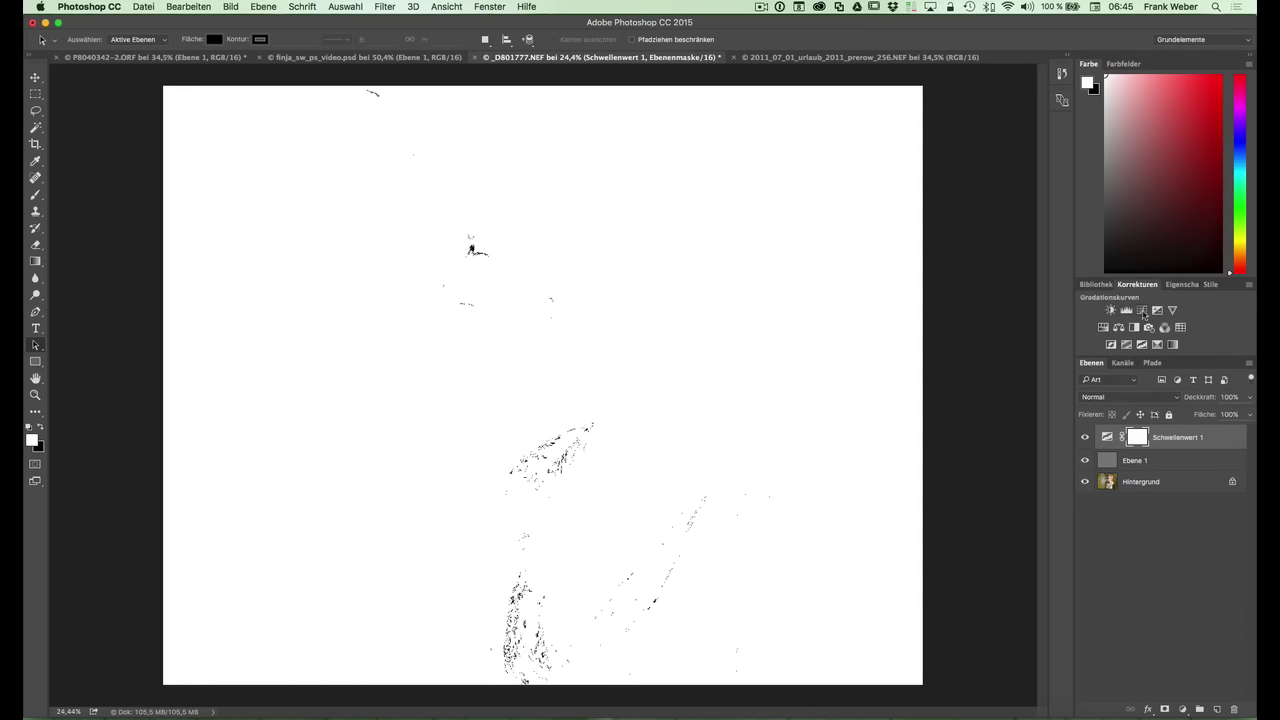
# - Add the Kurven 1 Curves layer and zoom in on the dark speck cluster near the top
pyautogui.click(1142, 312)
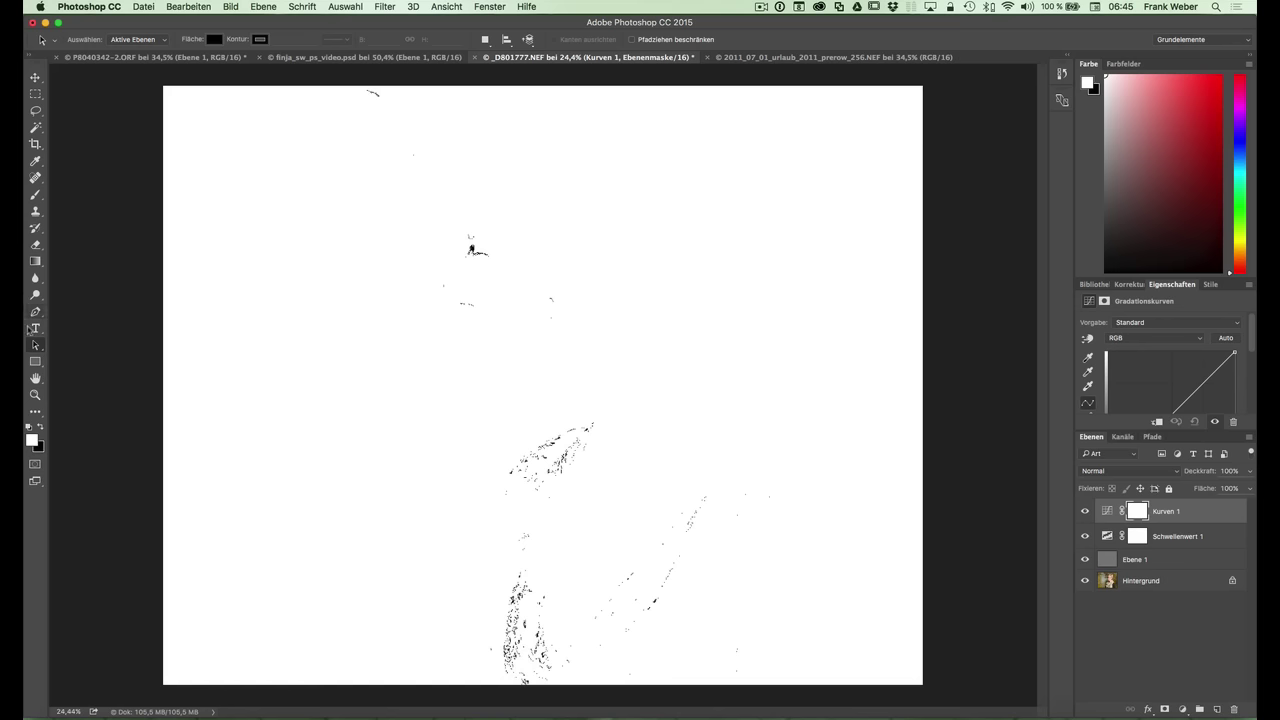
pyautogui.click(36, 395)
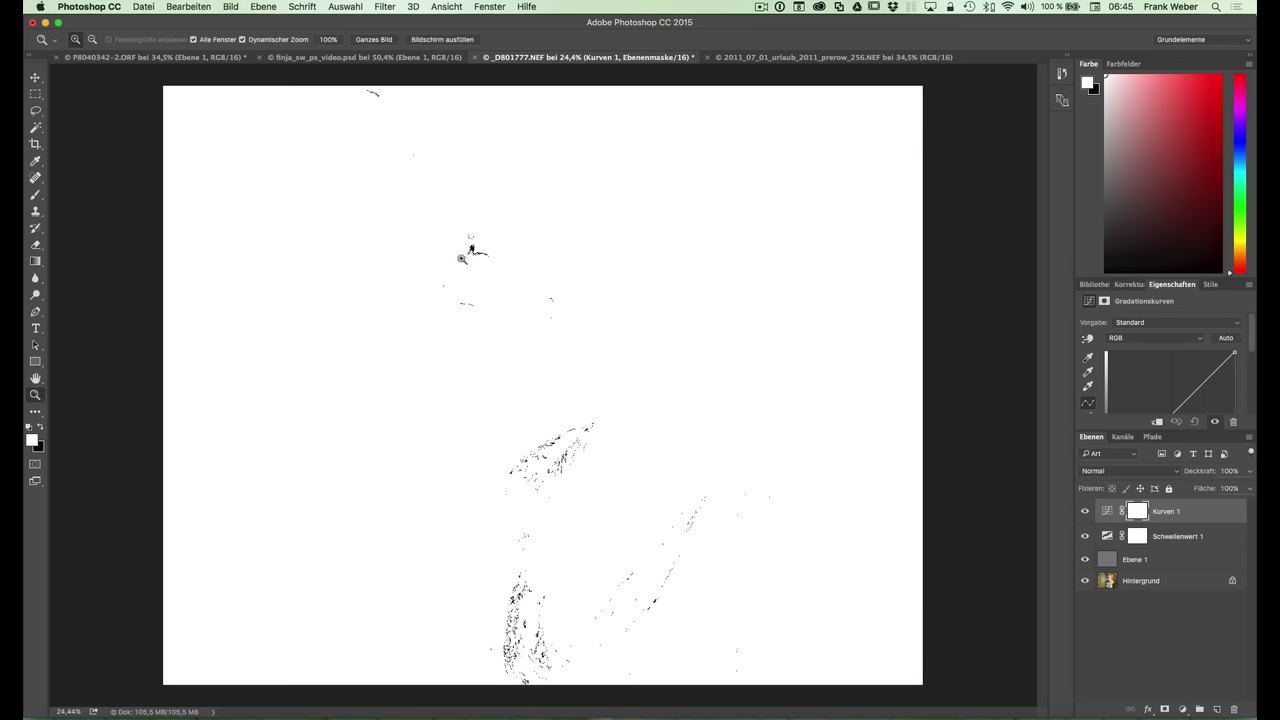
pyautogui.moveTo(471, 251)
pyautogui.mouseDown()
pyautogui.moveTo(522, 221)
pyautogui.moveTo(766, 297)
pyautogui.mouseUp()
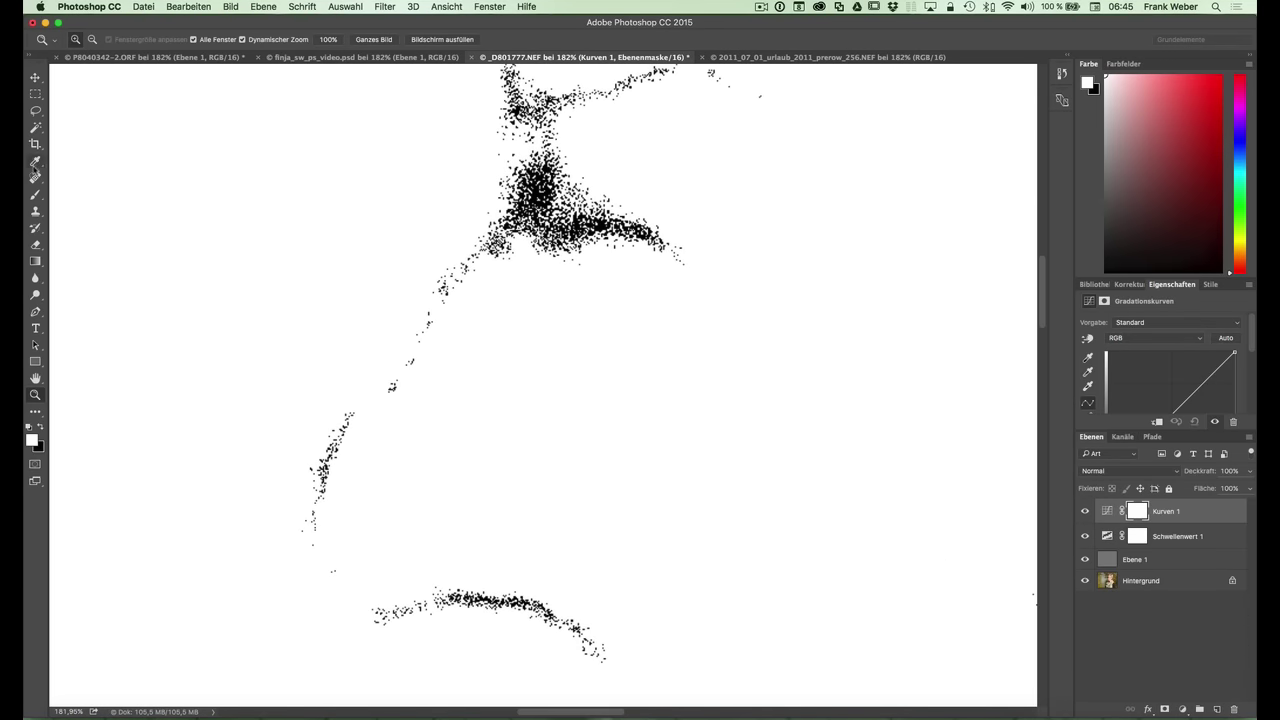
pyautogui.click(37, 163)
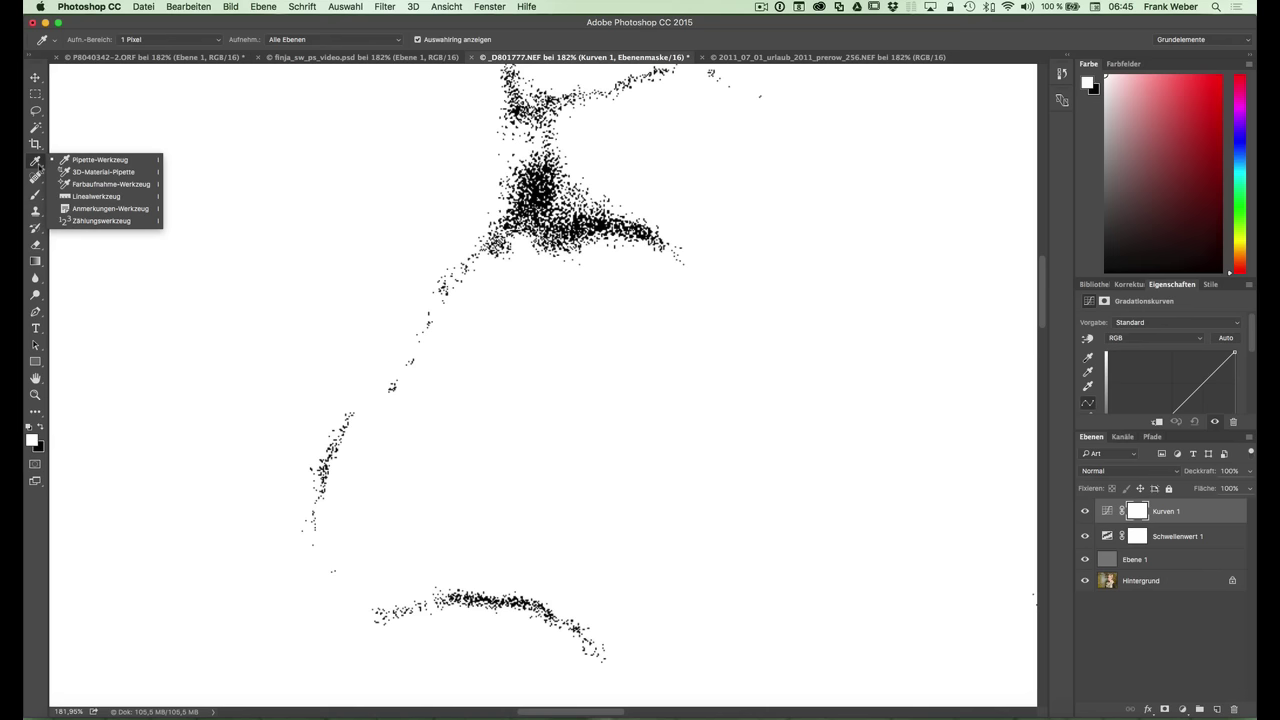
# - Place Color Sampler point 1 in the dark speck cluster, reading 0, 0, 0
pyautogui.click(100, 184)
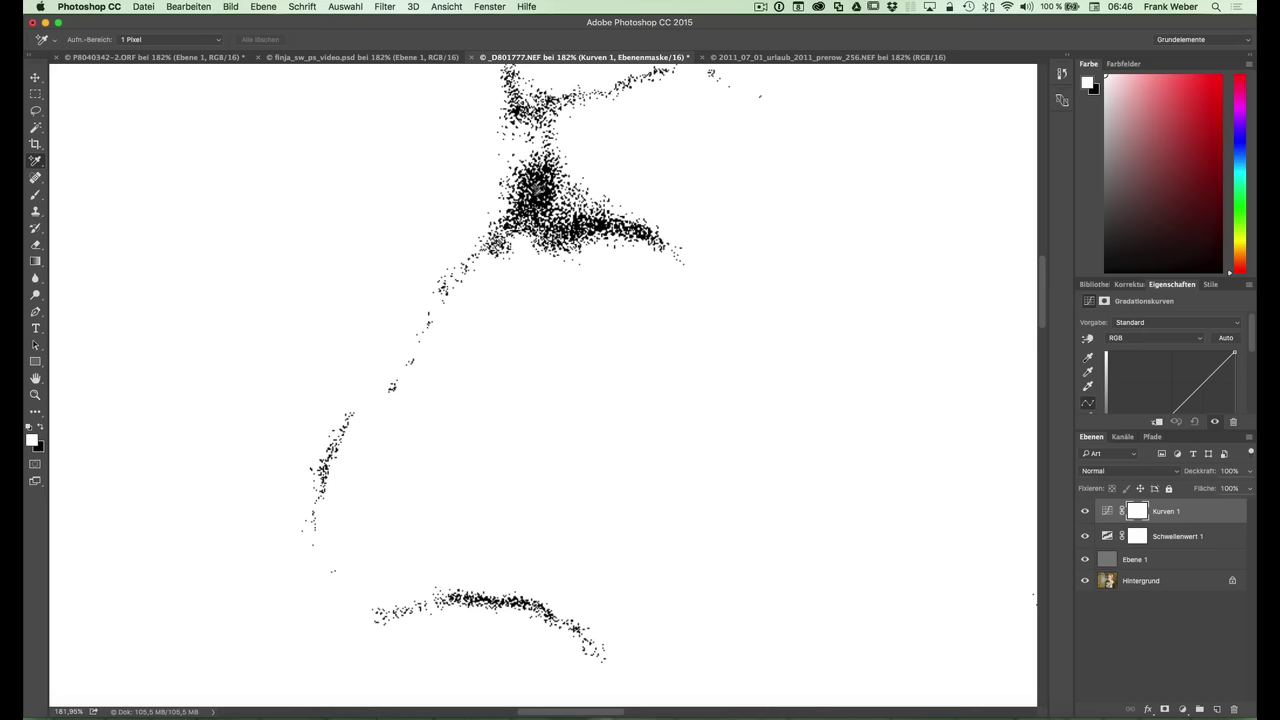
pyautogui.click(537, 192)
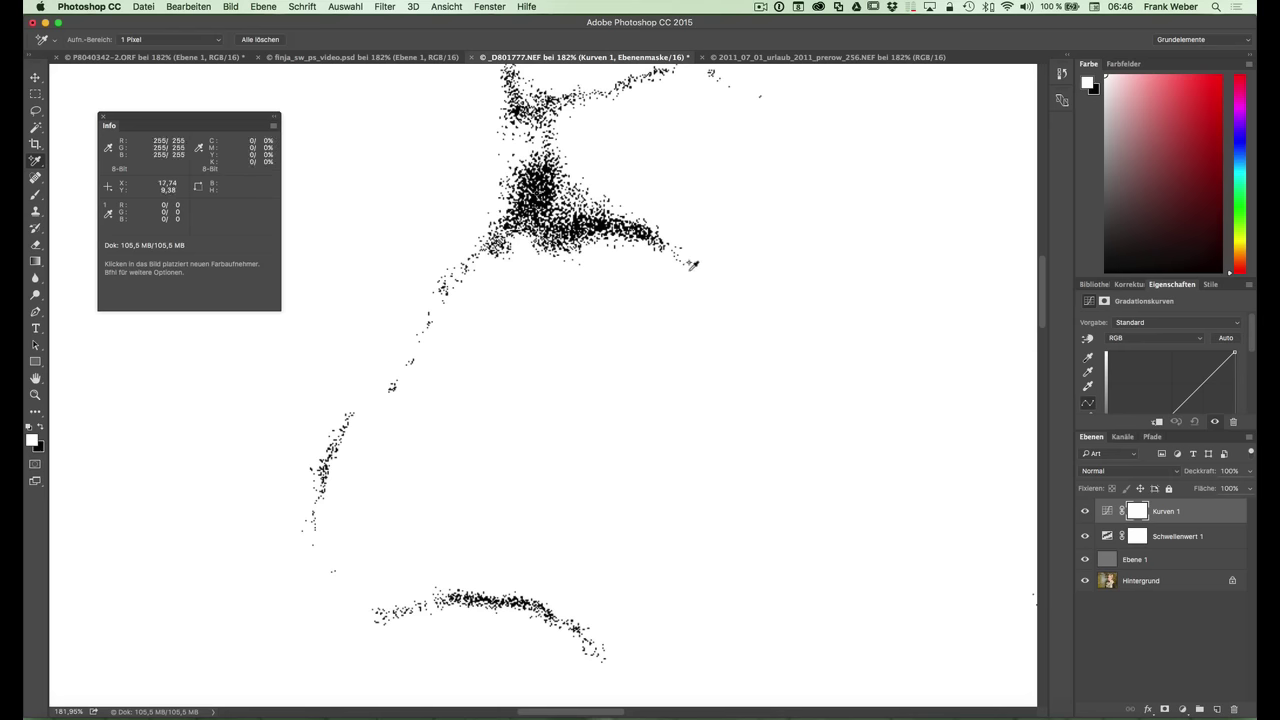
# - Hide Schwellenwert 1 and Ebene 1, set the Curves grey point at sampler 1, and fit the portrait
pyautogui.click(1084, 536)
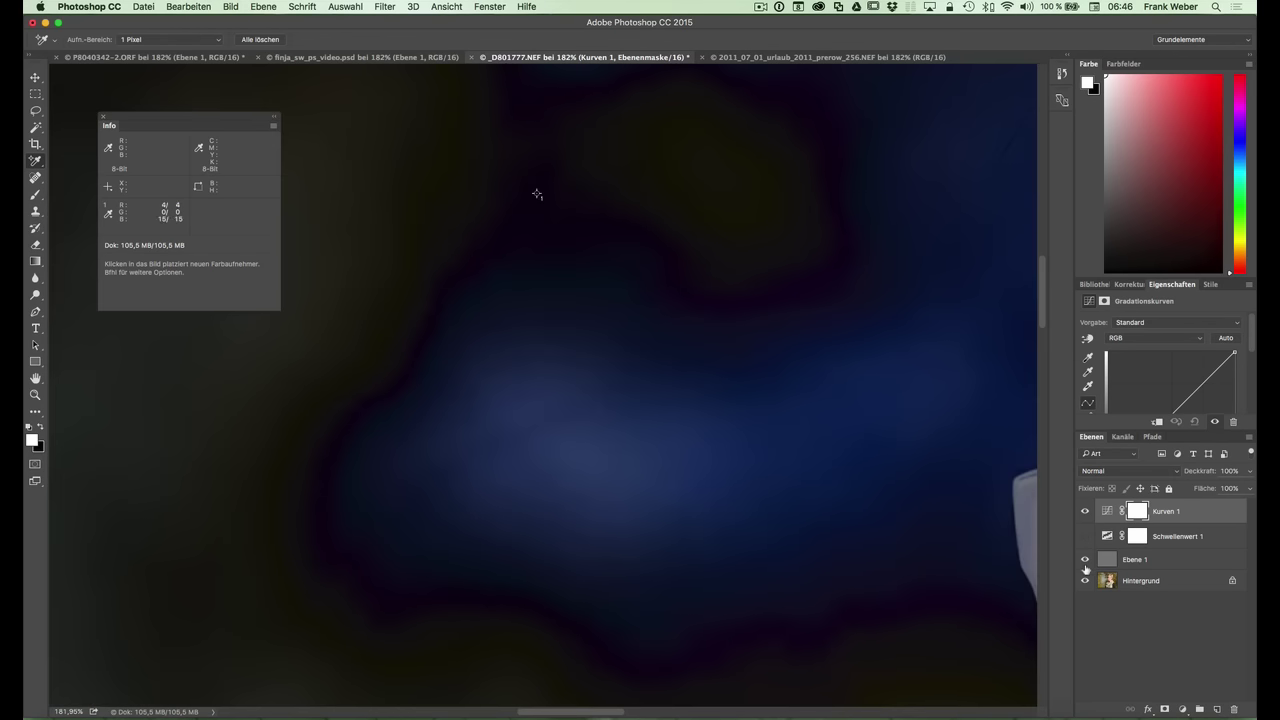
pyautogui.click(1084, 559)
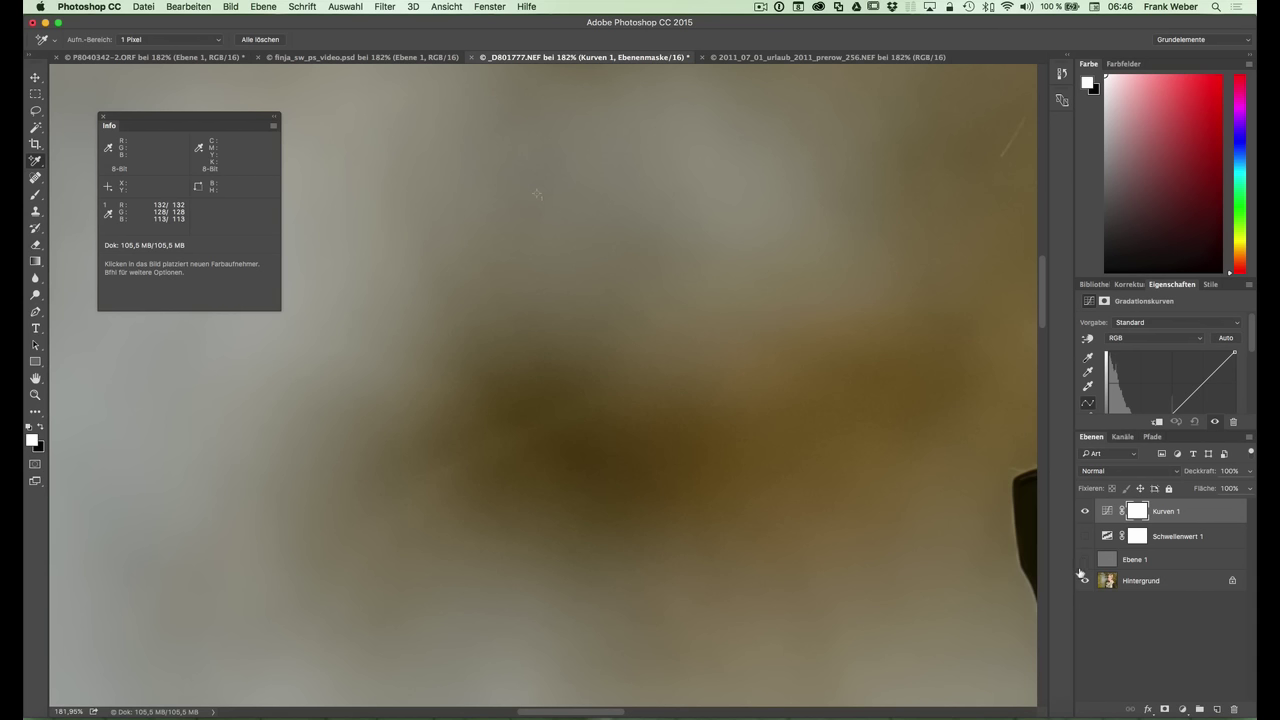
pyautogui.click(1086, 373)
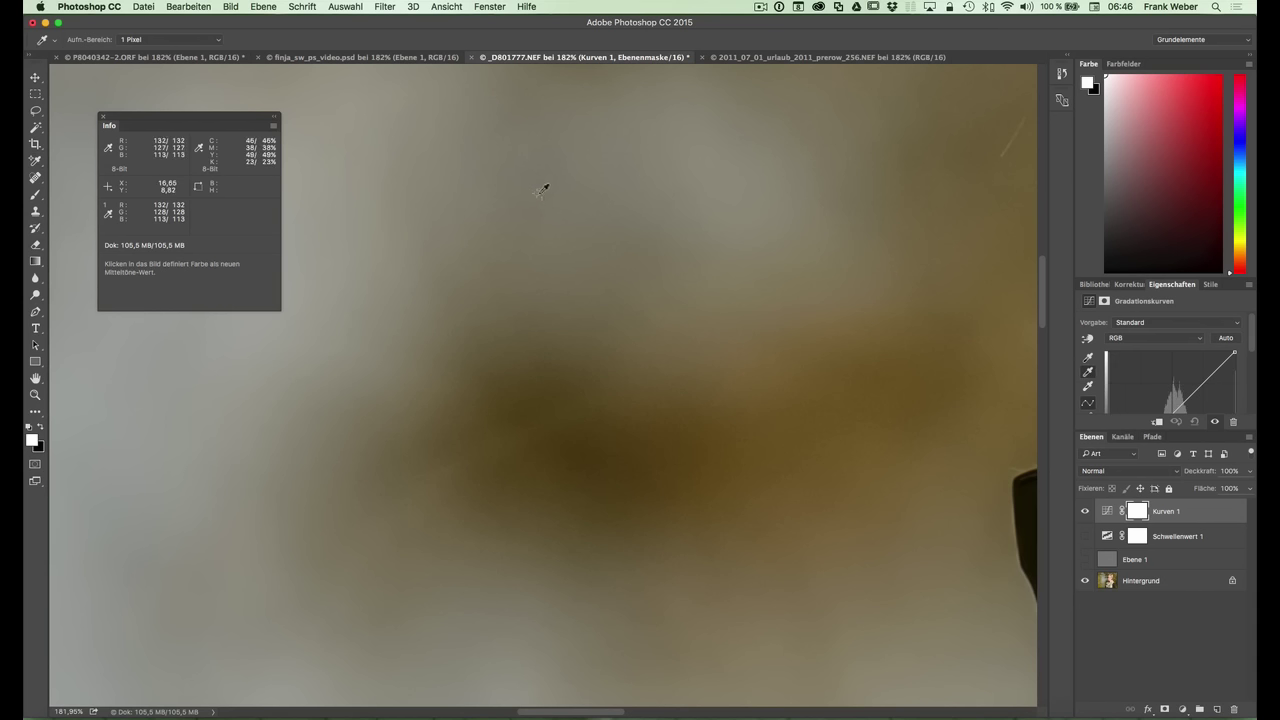
pyautogui.click(539, 192)
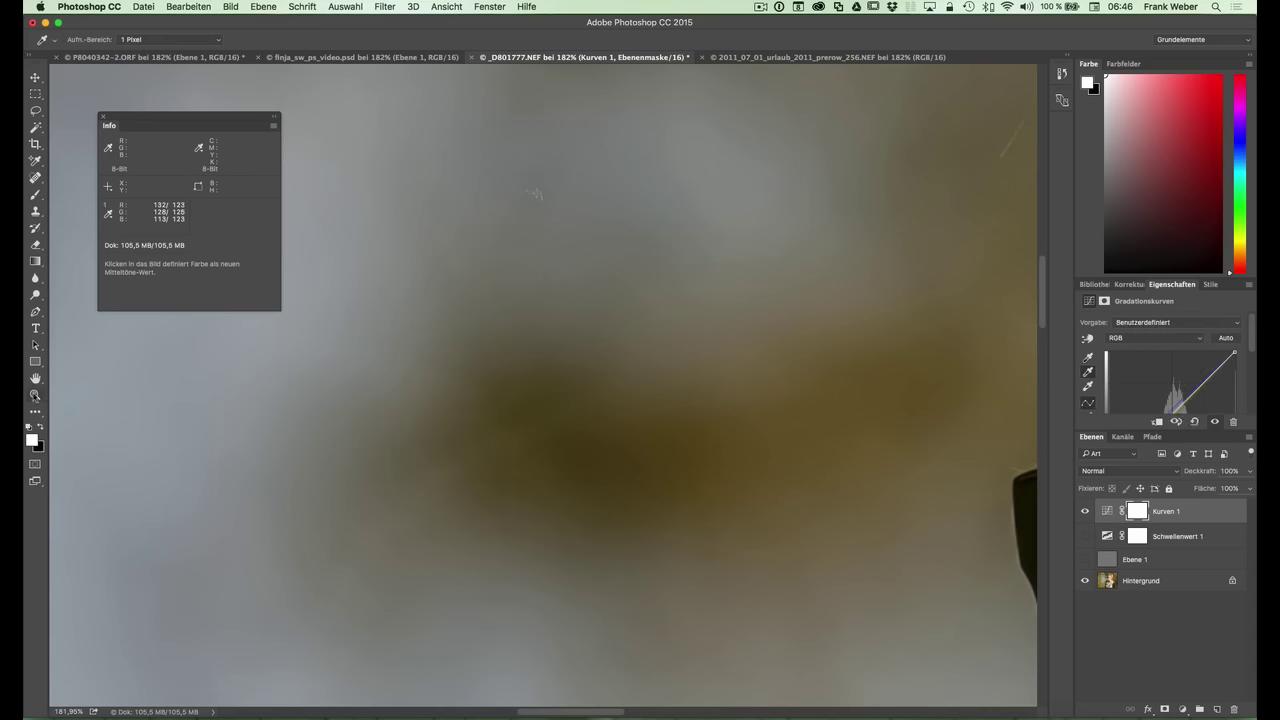
pyautogui.click(38, 397)
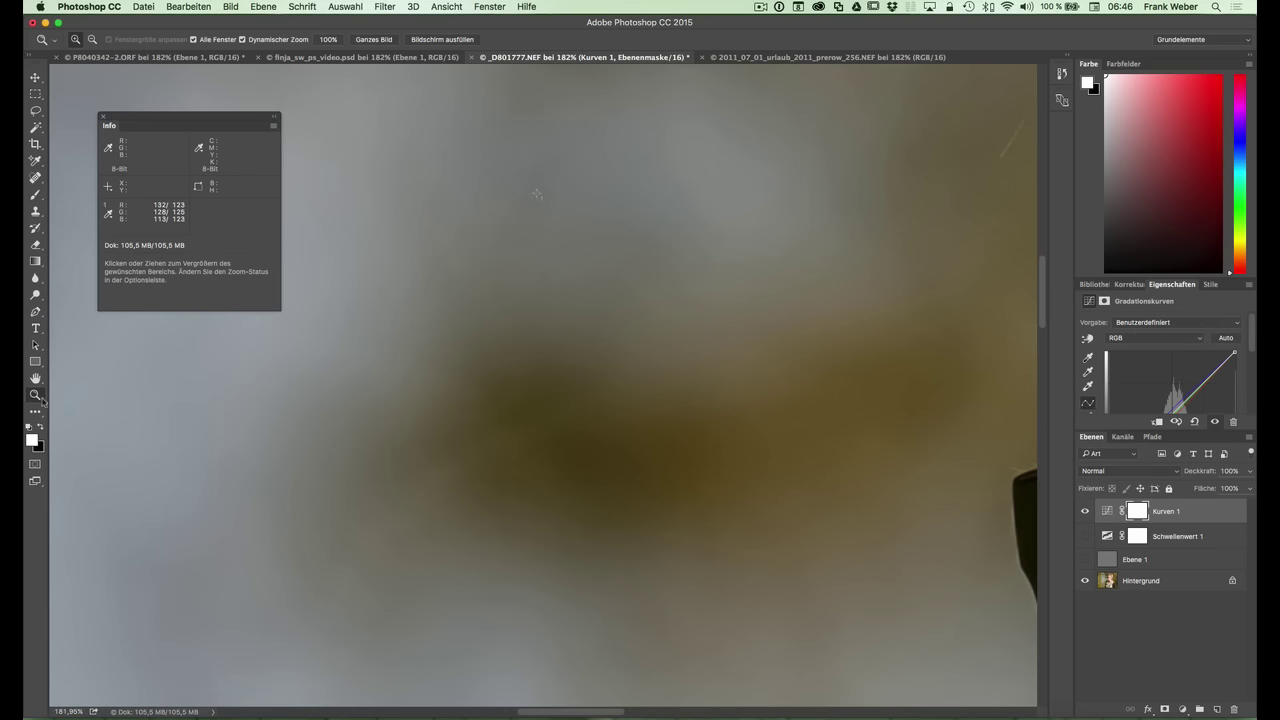
pyautogui.click(374, 39)
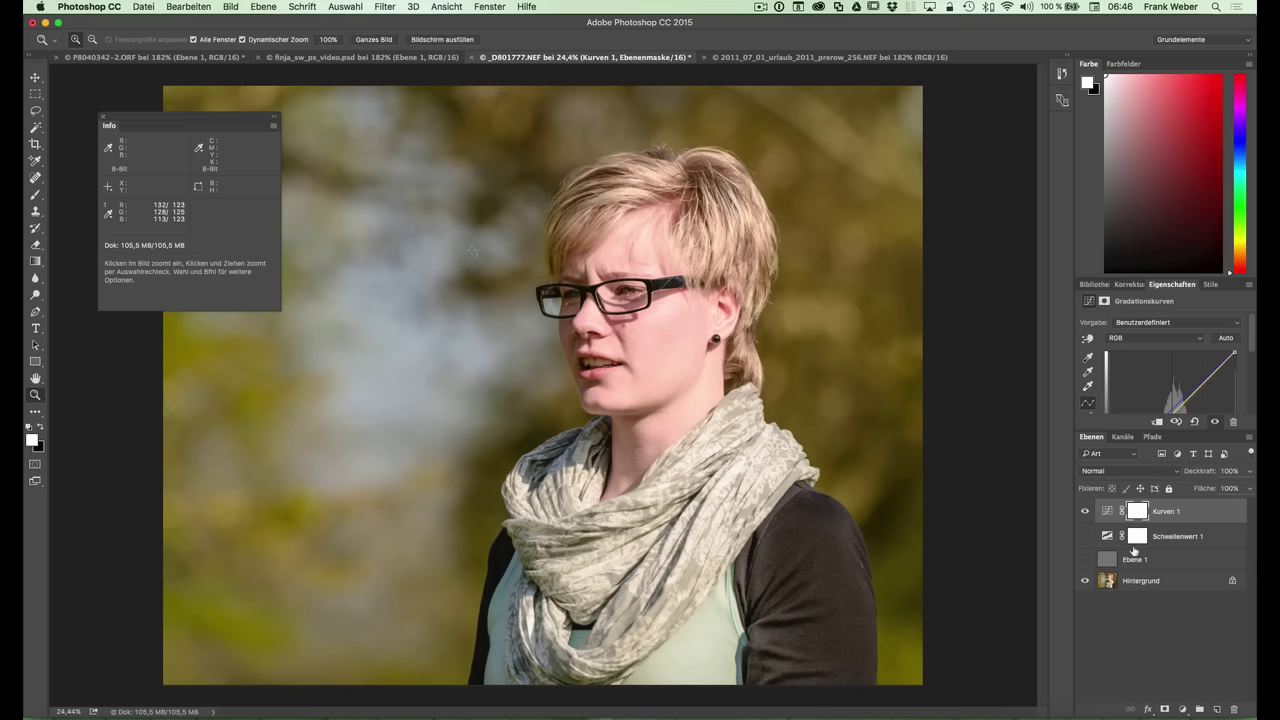
# - Toggle Kurven 1 off and on to compare the portrait, then switch to the ladybug photo
pyautogui.click(1085, 511)
pyautogui.click(1085, 511)
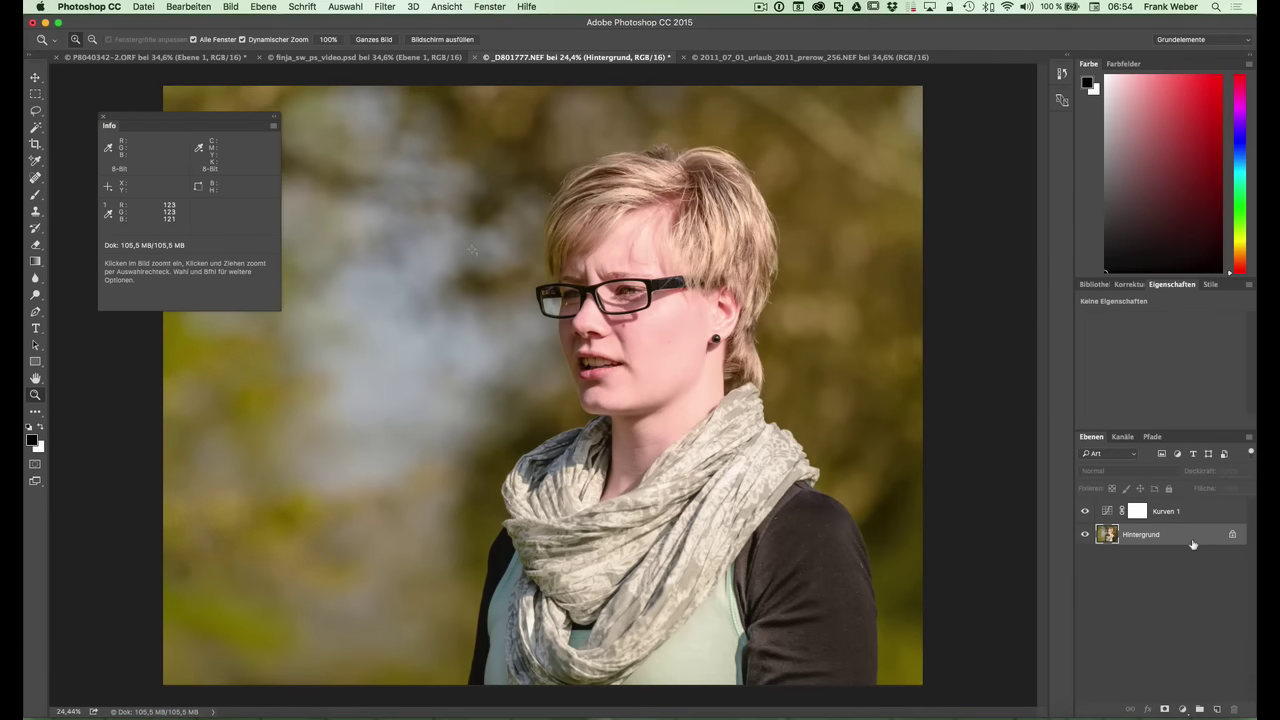
pyautogui.click(810, 58)
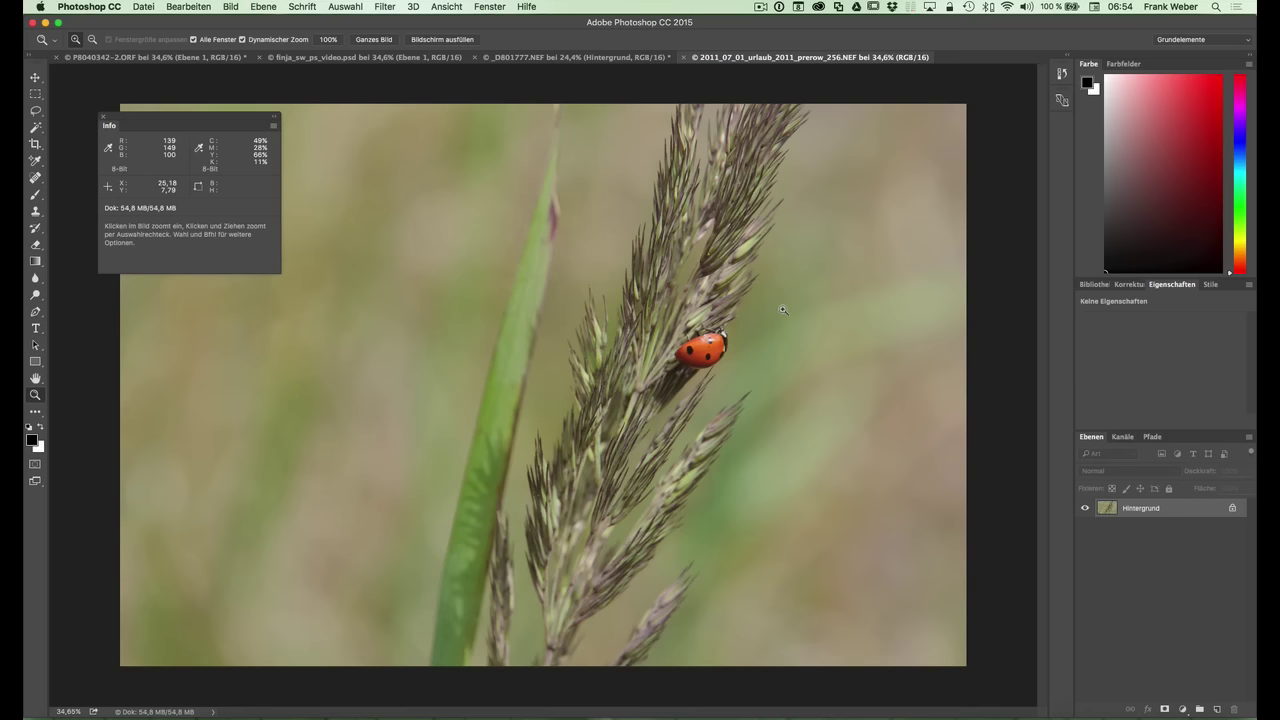
# - Add a Schwellenwert (Threshold) adjustment layer at level 128 to the ladybug photo
pyautogui.click(1125, 285)
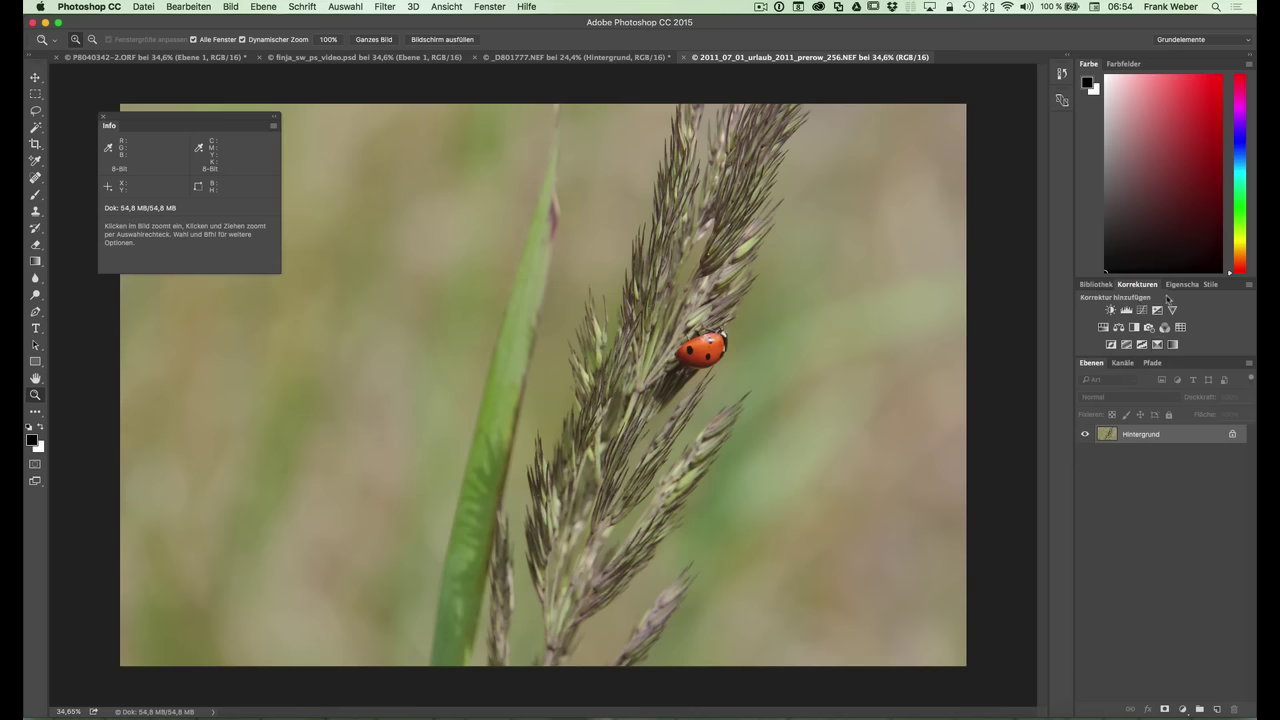
pyautogui.click(1142, 344)
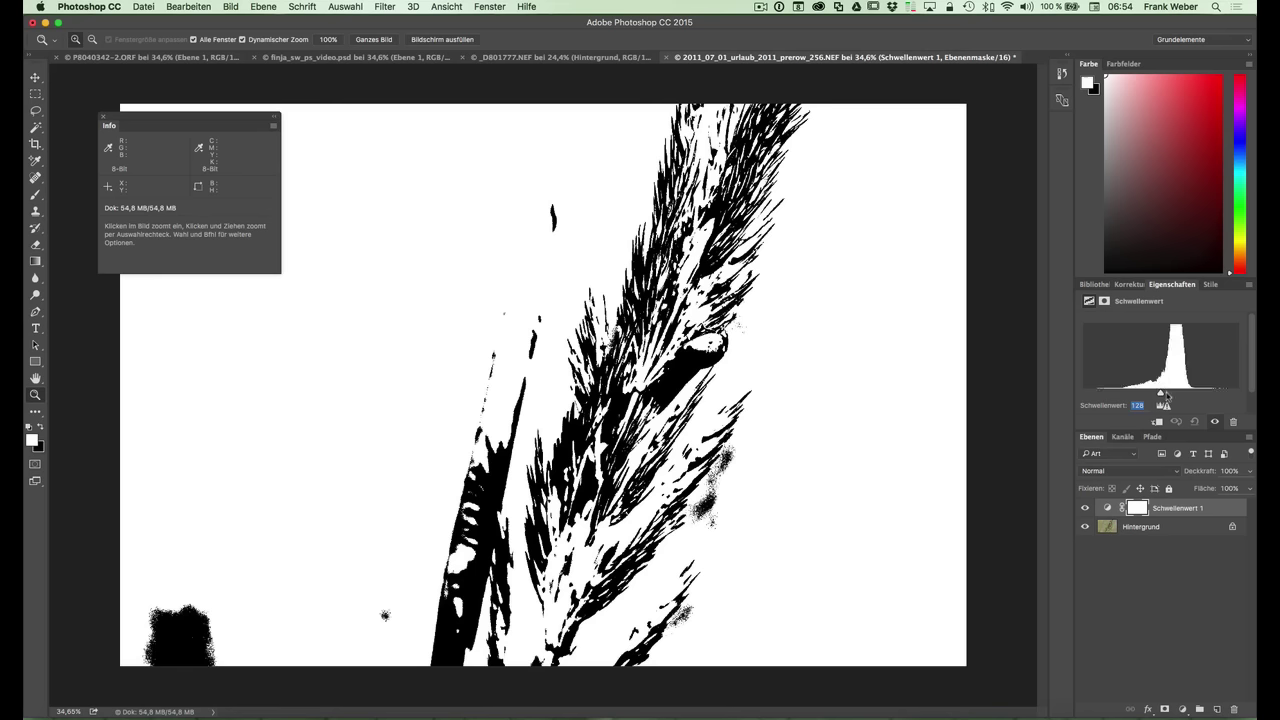
# - Lower the threshold to 26 and place colour sampler 1 on a remaining dark spot
pyautogui.moveTo(1161, 395)
pyautogui.mouseDown()
pyautogui.moveTo(1081, 395)
pyautogui.moveTo(1098, 396)
pyautogui.mouseUp()
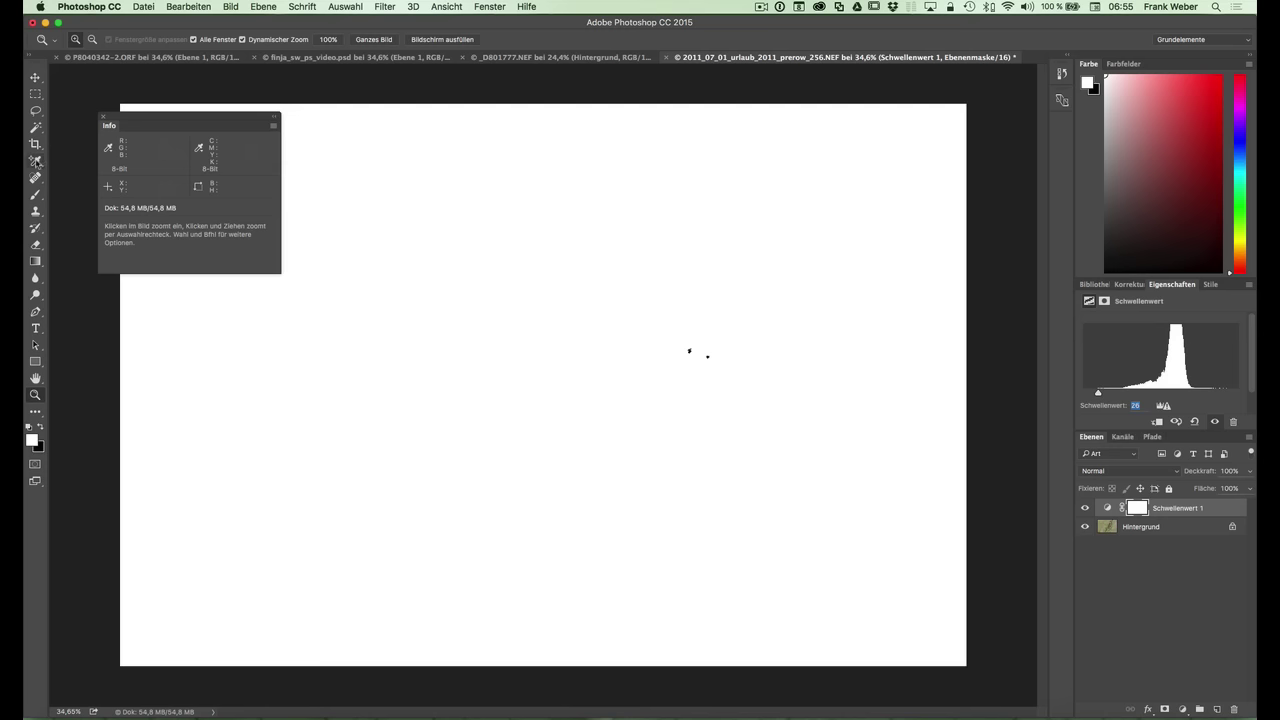
pyautogui.click(36, 161)
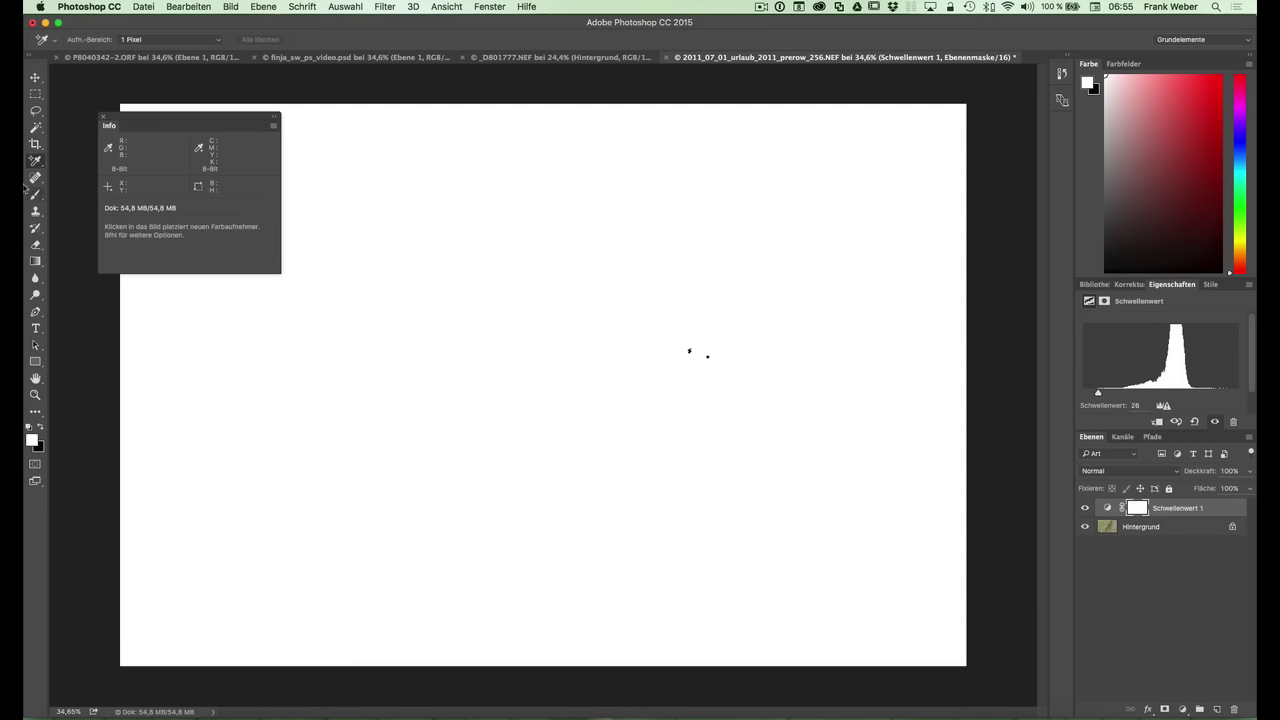
pyautogui.click(690, 351)
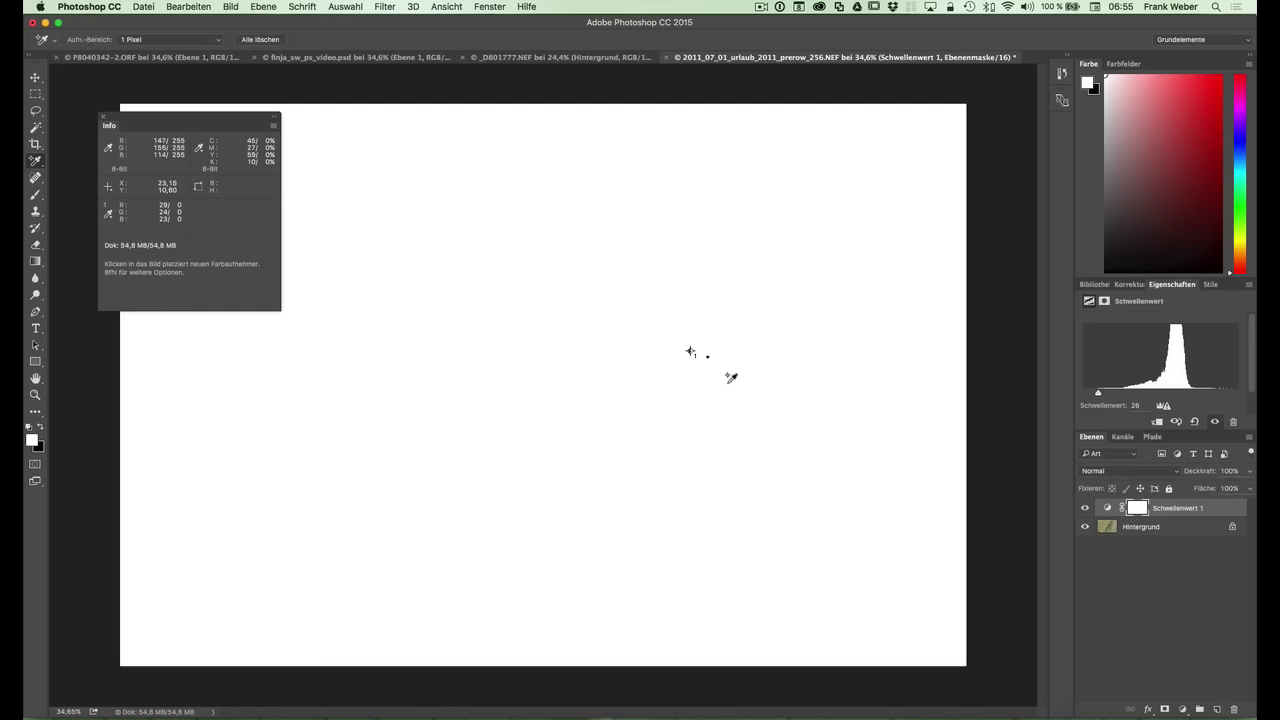
# - Zoom in, nudge sampler 1 onto the darkest pixel (28/22/22), then fit the whole image
pyautogui.click(36, 396)
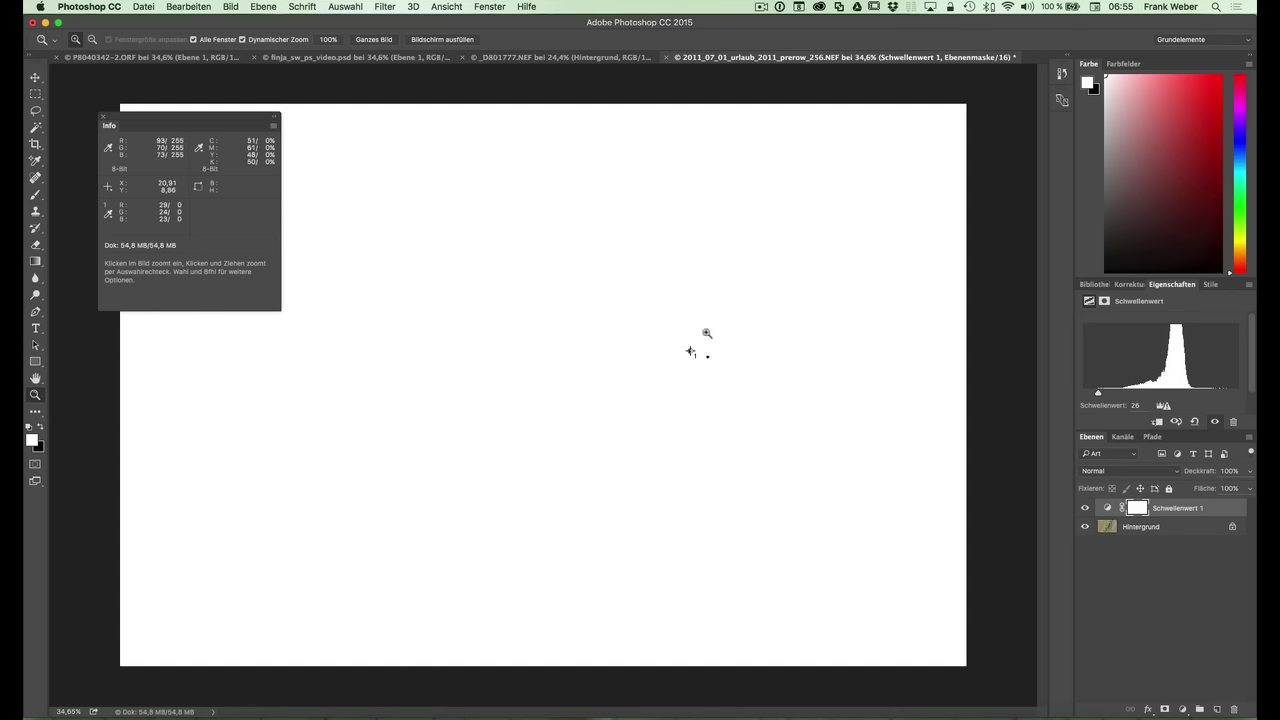
pyautogui.moveTo(708, 343)
pyautogui.mouseDown()
pyautogui.moveTo(651, 380)
pyautogui.moveTo(714, 320)
pyautogui.mouseUp()
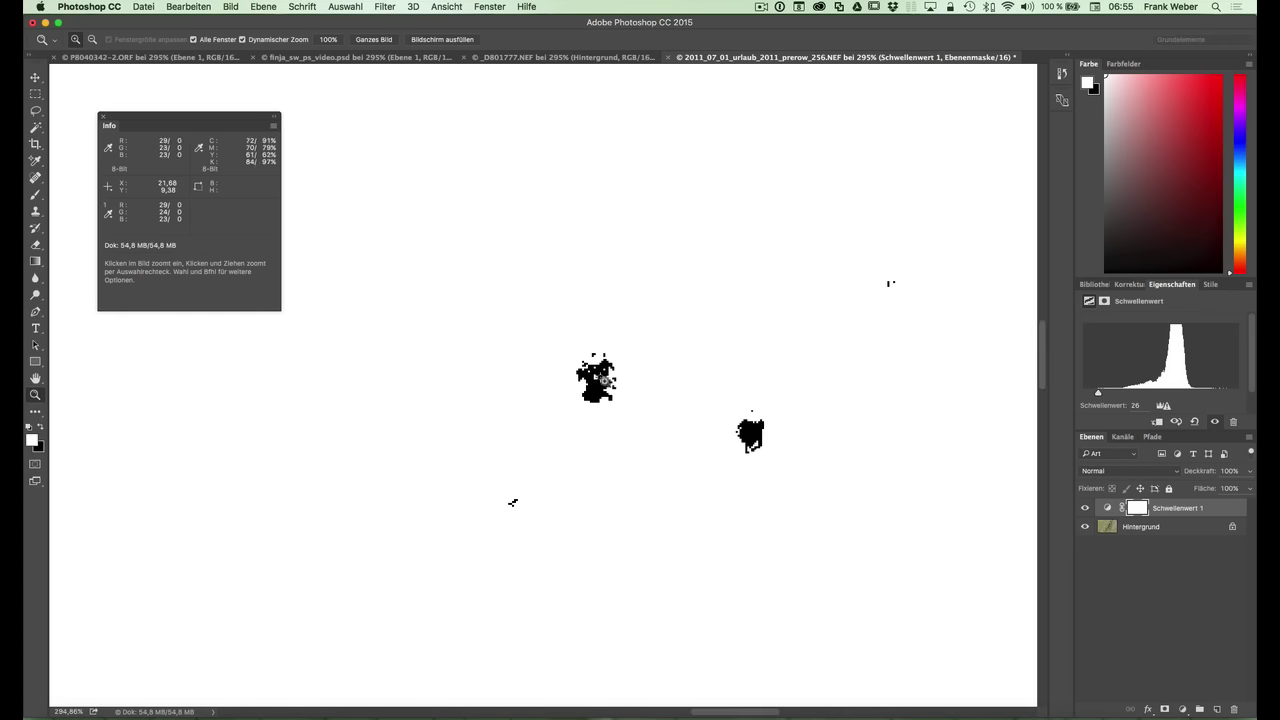
pyautogui.click(36, 161)
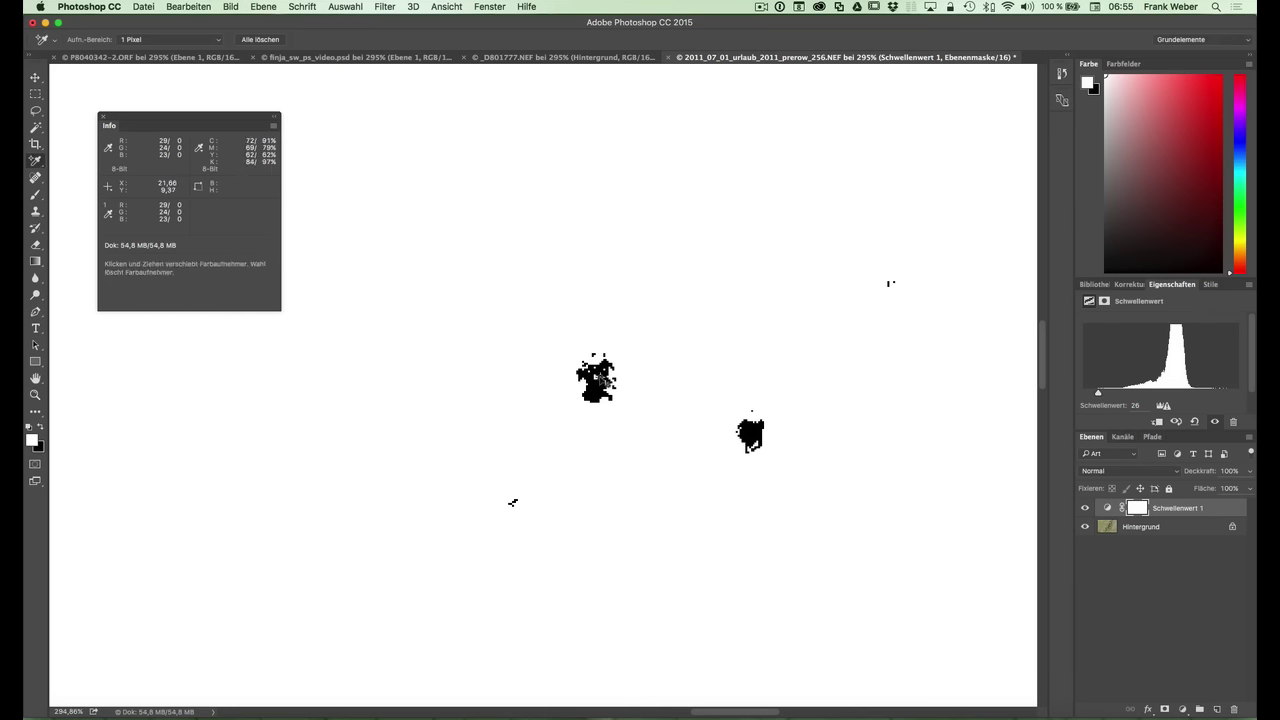
pyautogui.moveTo(600, 386); pyautogui.dragTo(603, 390)
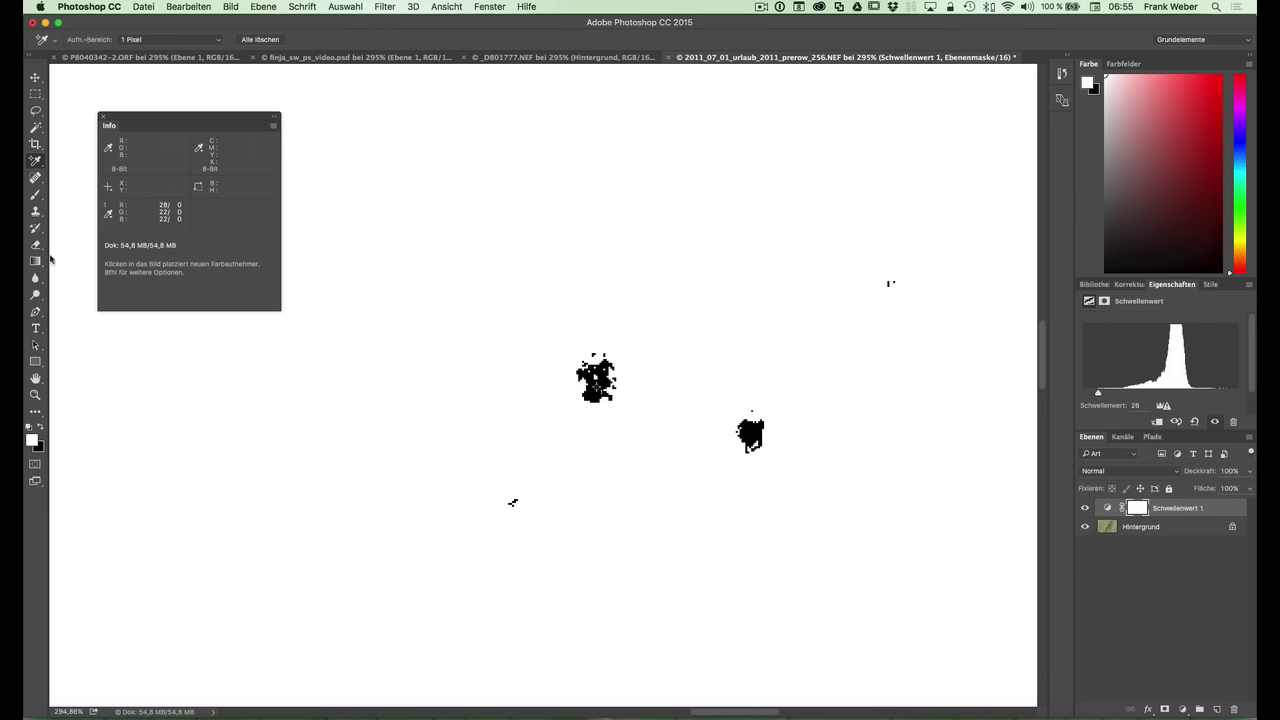
pyautogui.click(36, 396)
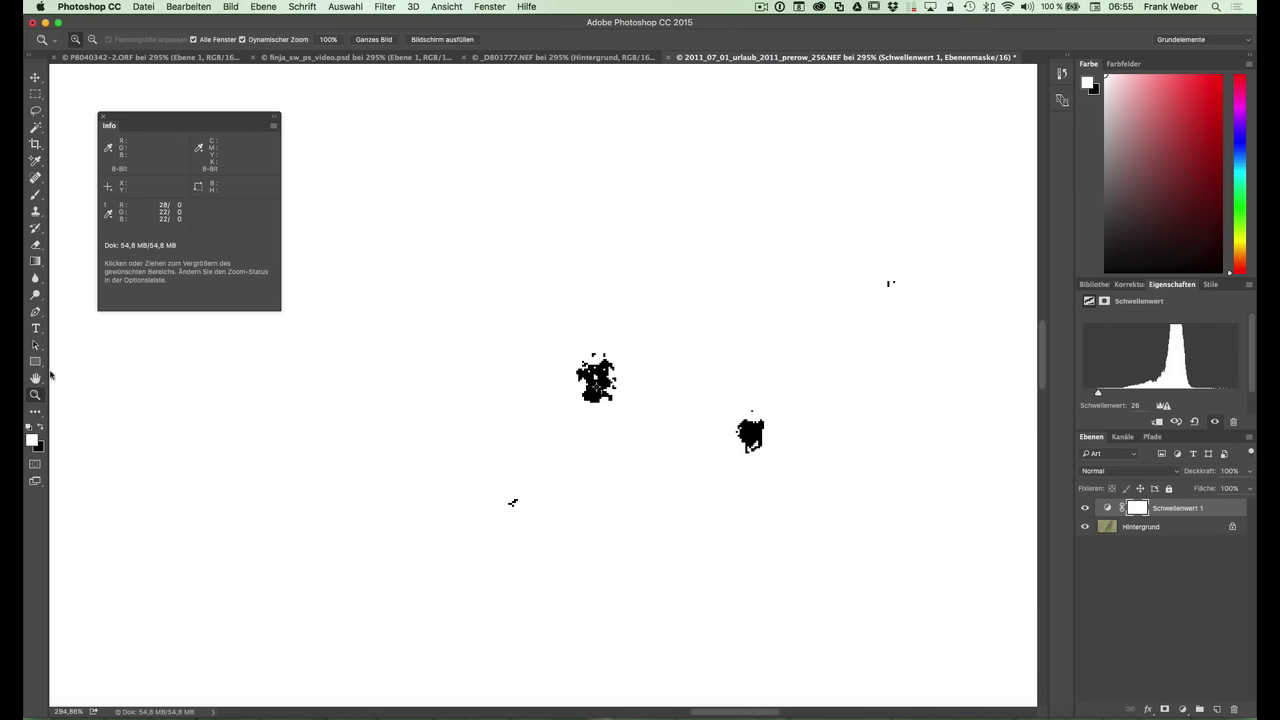
pyautogui.click(375, 40)
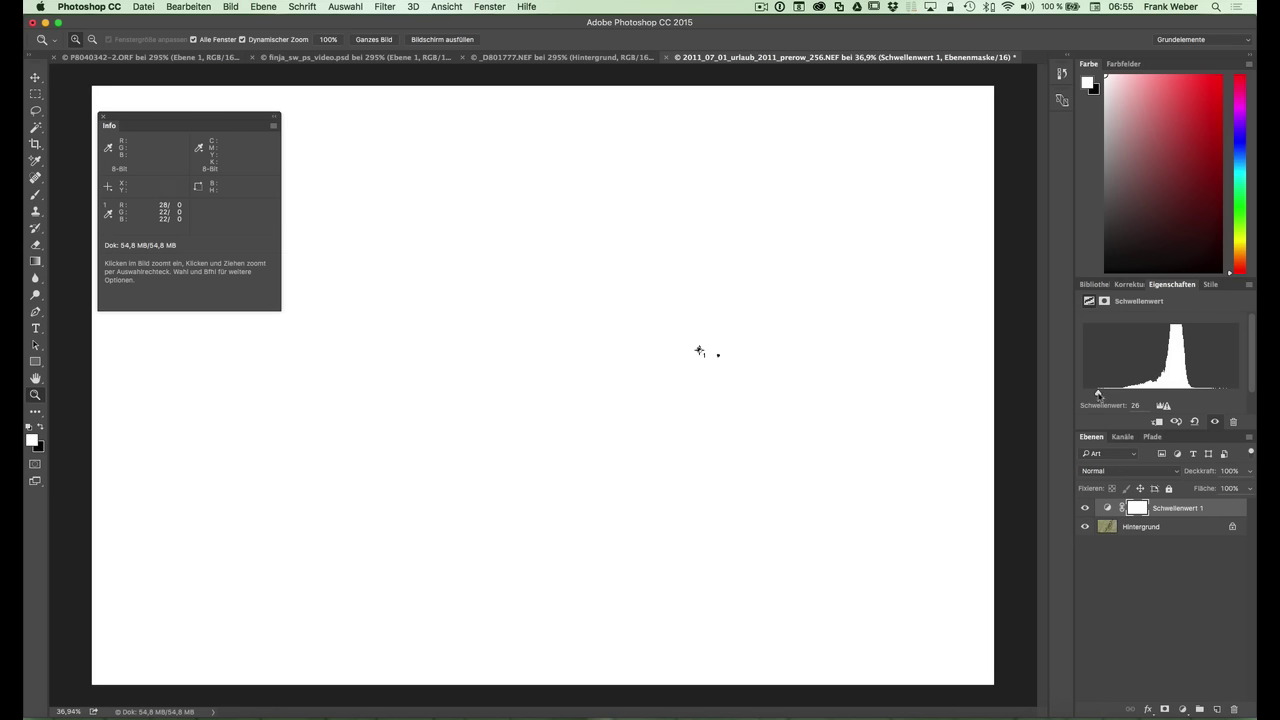
# - Push the Schwellenwert level to 255, back down to 235, and zoom into the white specks
pyautogui.moveTo(1098, 393); pyautogui.dragTo(1255, 395)
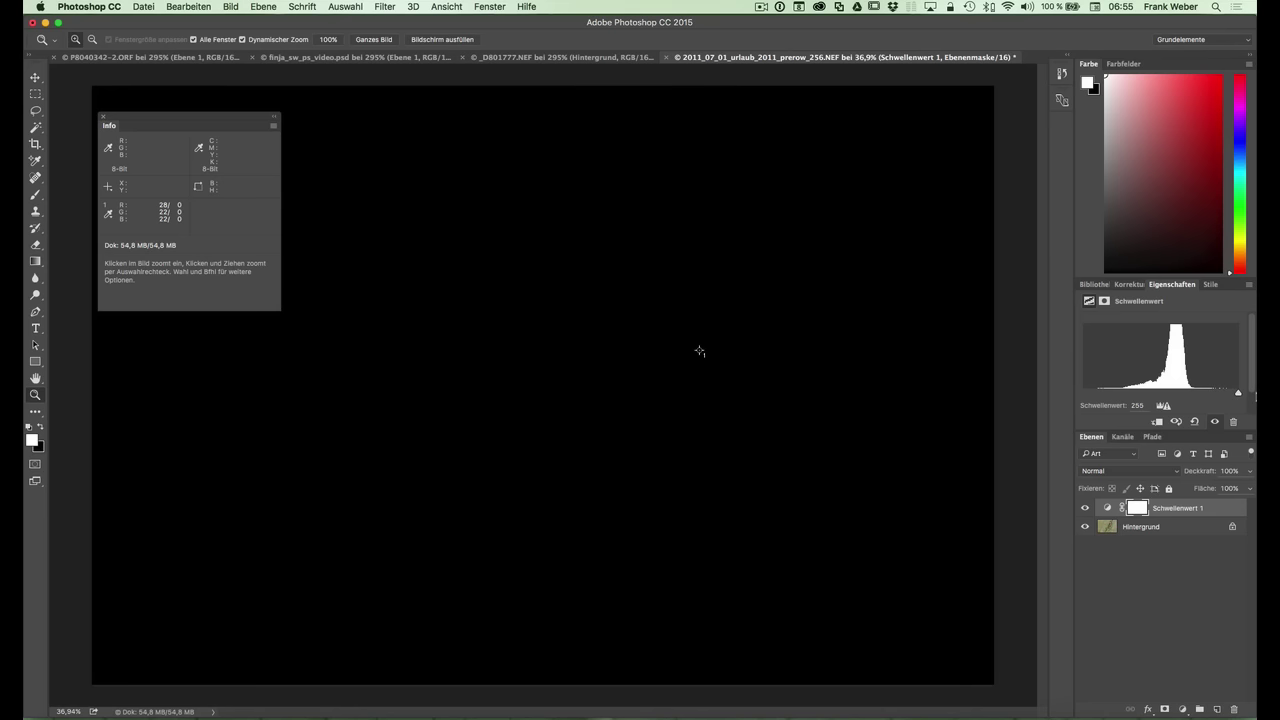
pyautogui.moveTo(1255, 396); pyautogui.dragTo(1229, 397)
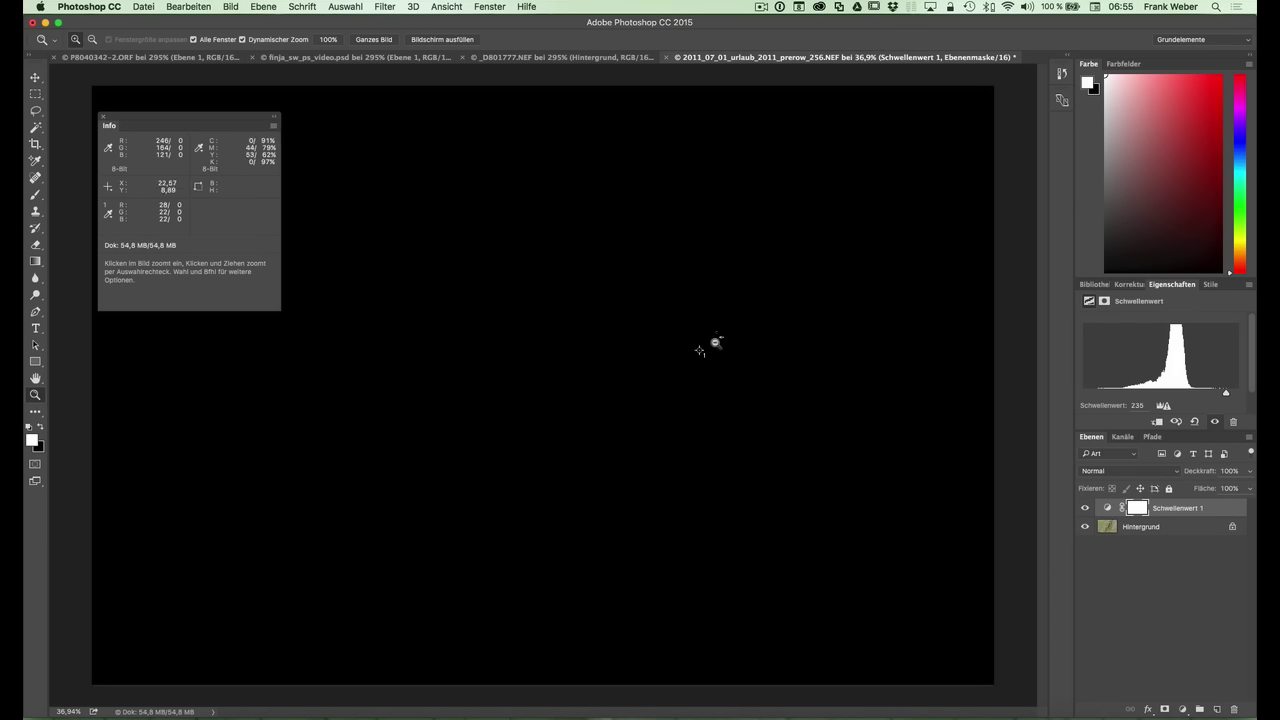
pyautogui.moveTo(715, 342)
pyautogui.mouseDown()
pyautogui.moveTo(838, 271)
pyautogui.moveTo(752, 291)
pyautogui.mouseUp()
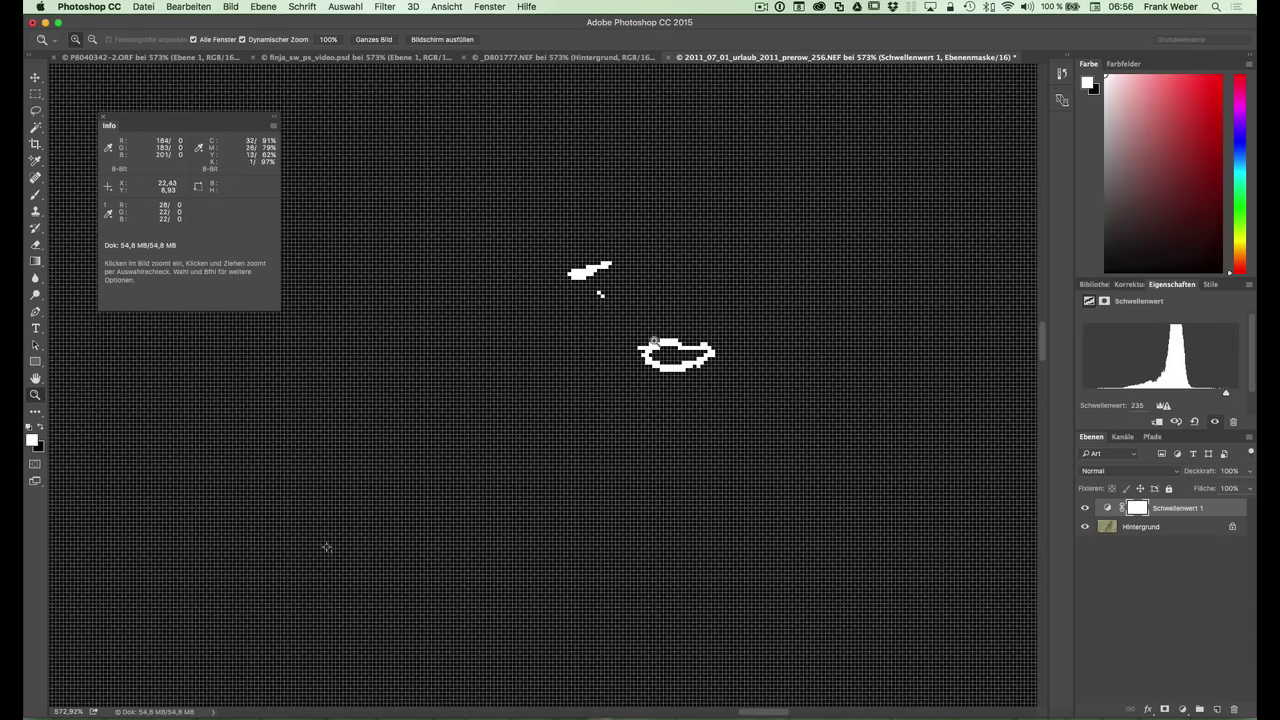
# - Place colour sampler 2 on the brightest speck (239/239/238) and hide the Schwellenwert 1 layer
pyautogui.click(35, 160)
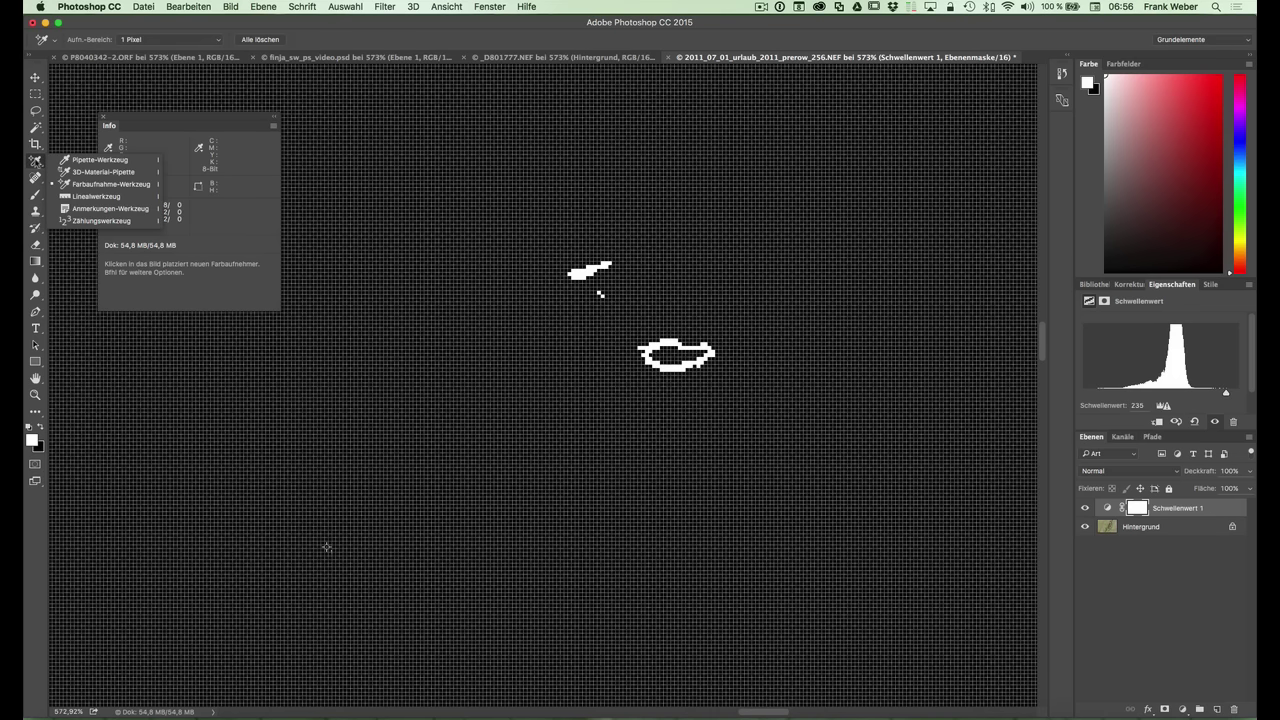
pyautogui.click(80, 185)
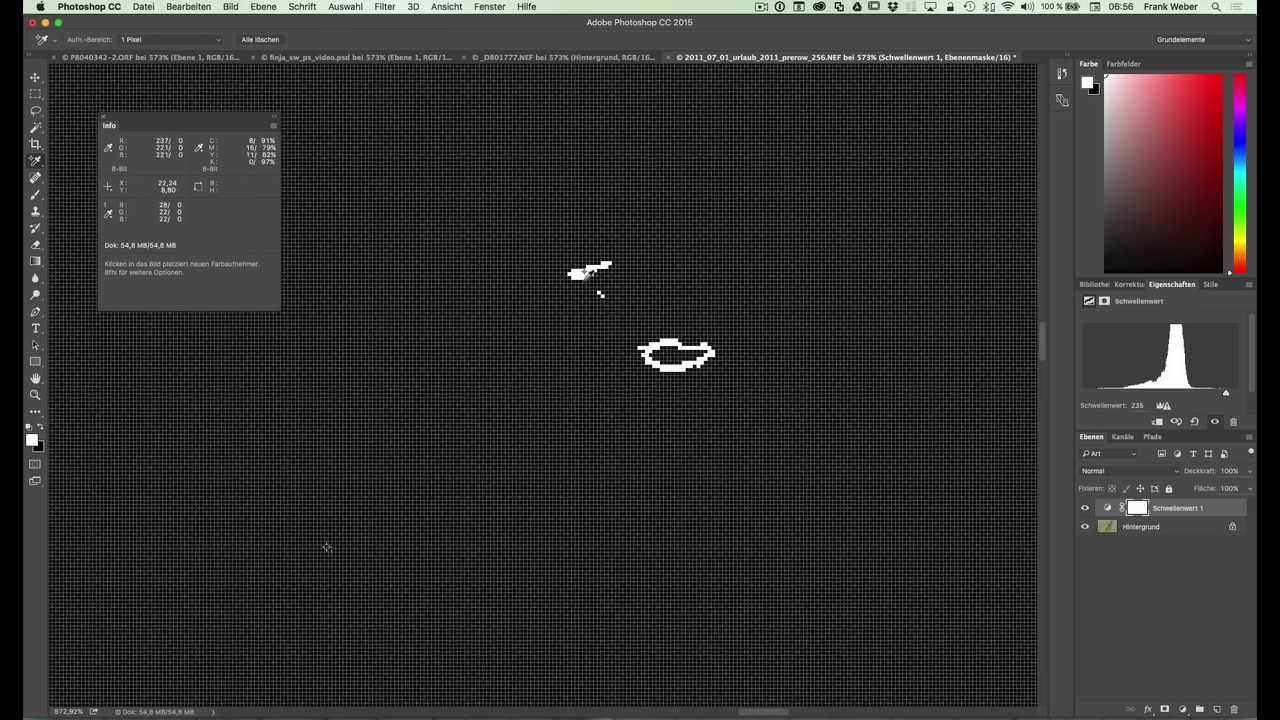
pyautogui.click(581, 272)
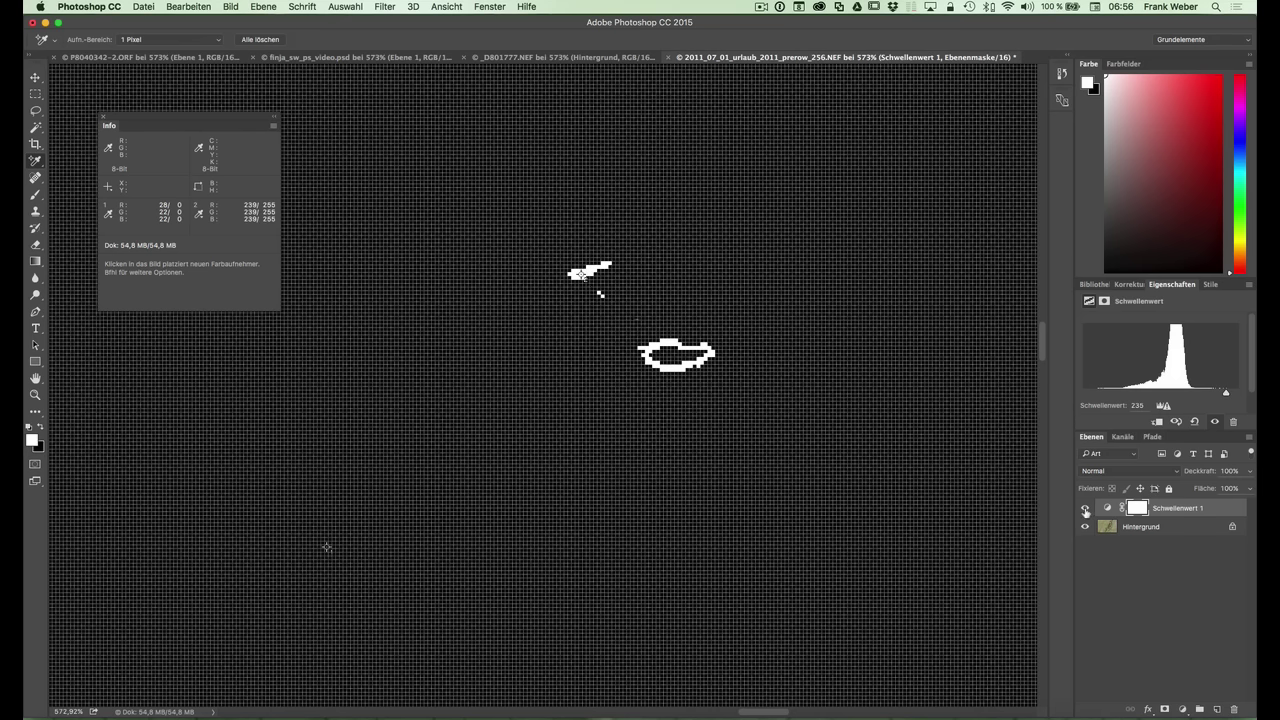
pyautogui.click(1085, 509)
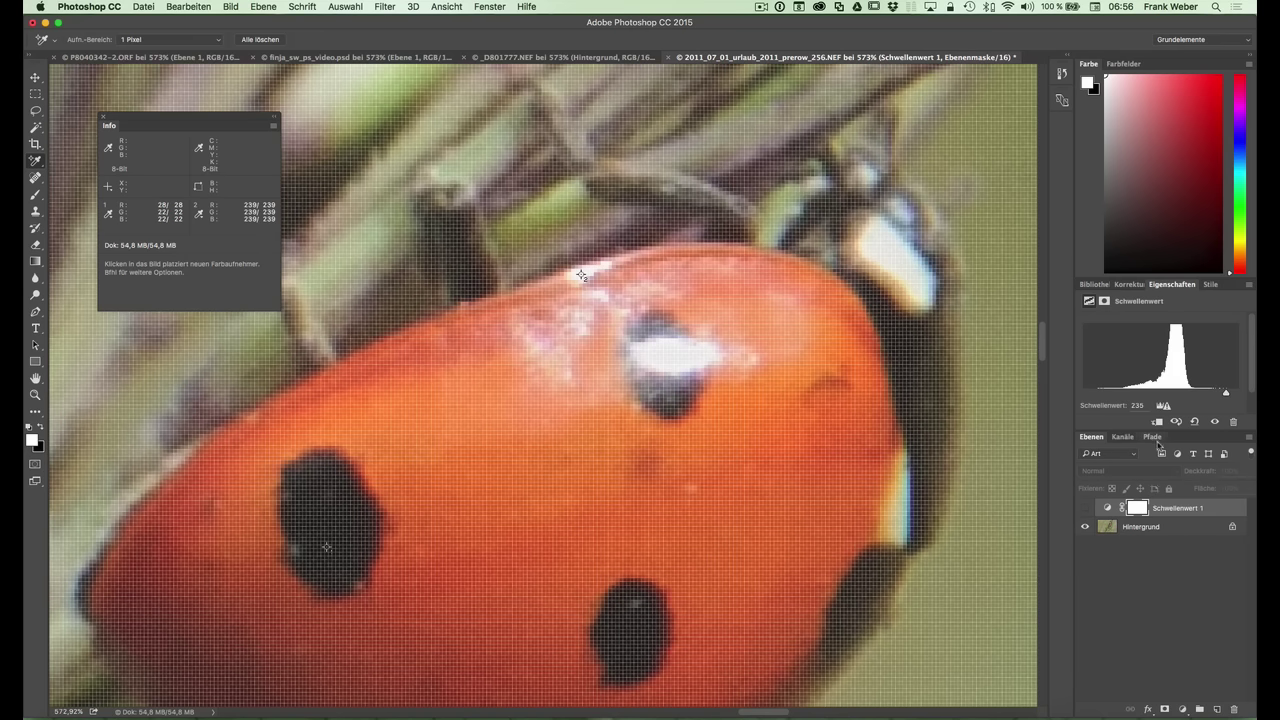
# - Add Tonwertkorrektur 1 with black point at sampler 1, white point at sampler 2, then fit the photo
pyautogui.click(1137, 284)
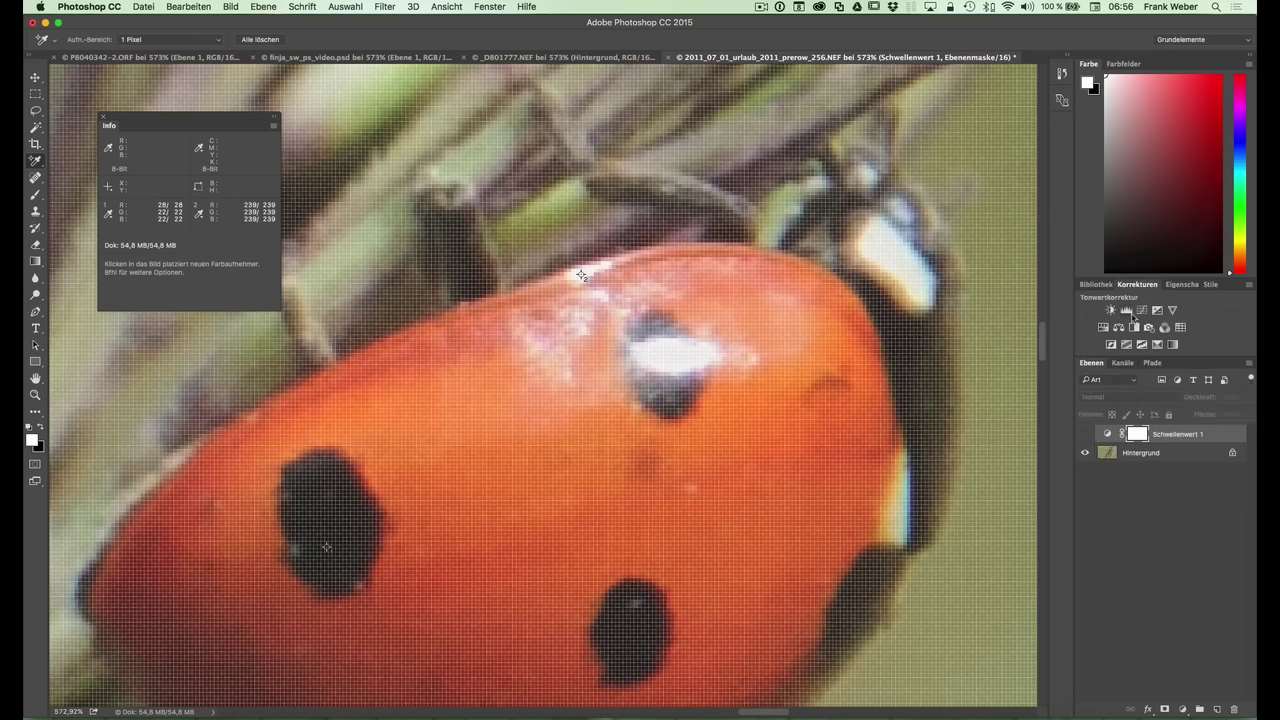
pyautogui.click(1126, 310)
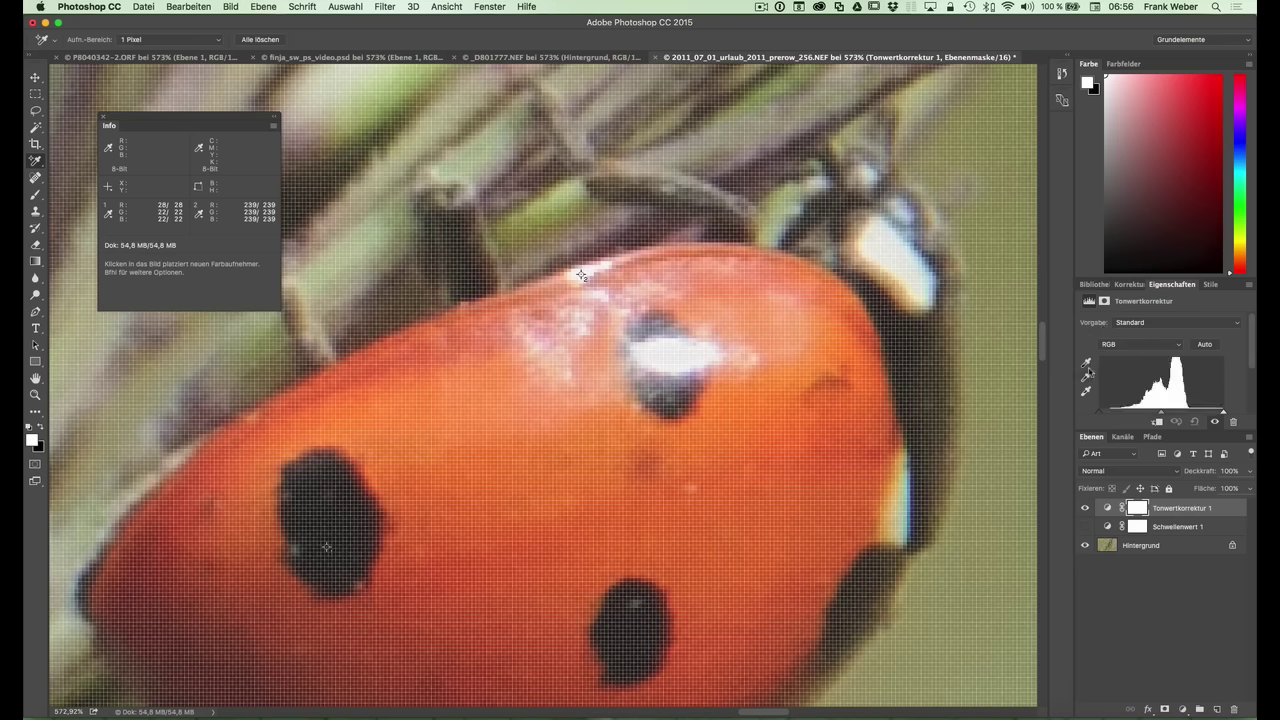
pyautogui.click(1087, 363)
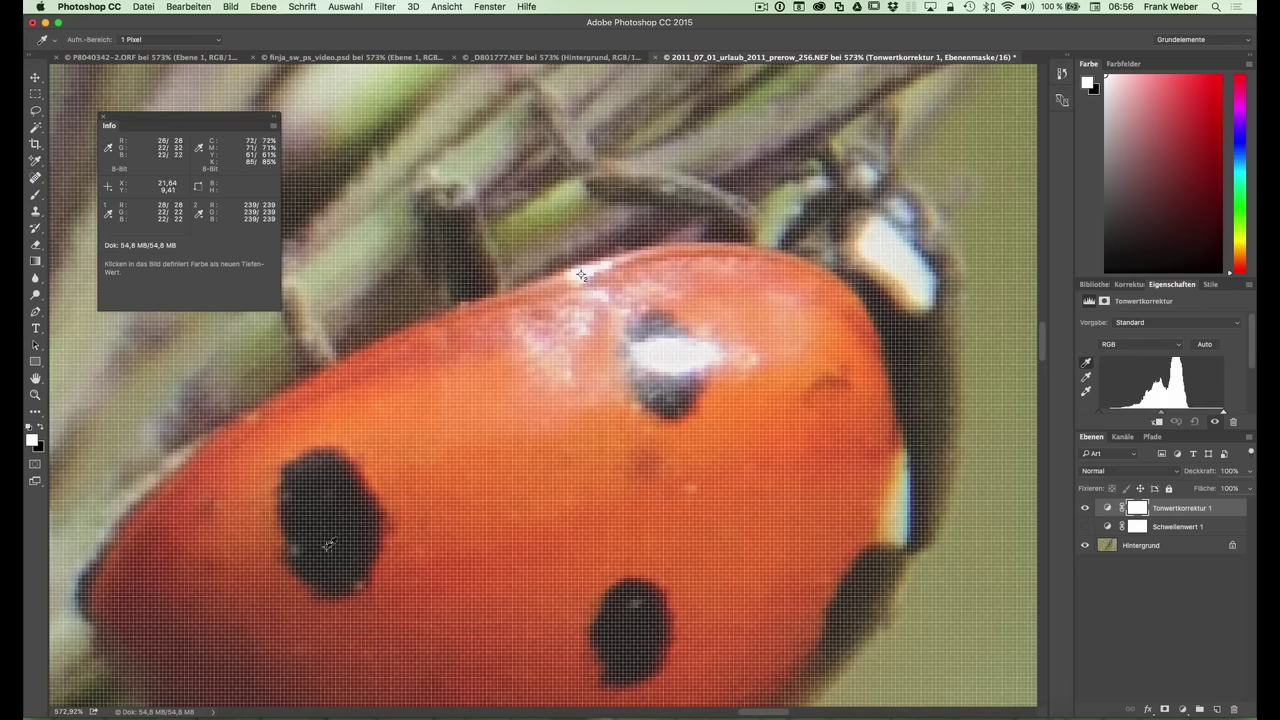
pyautogui.click(329, 545)
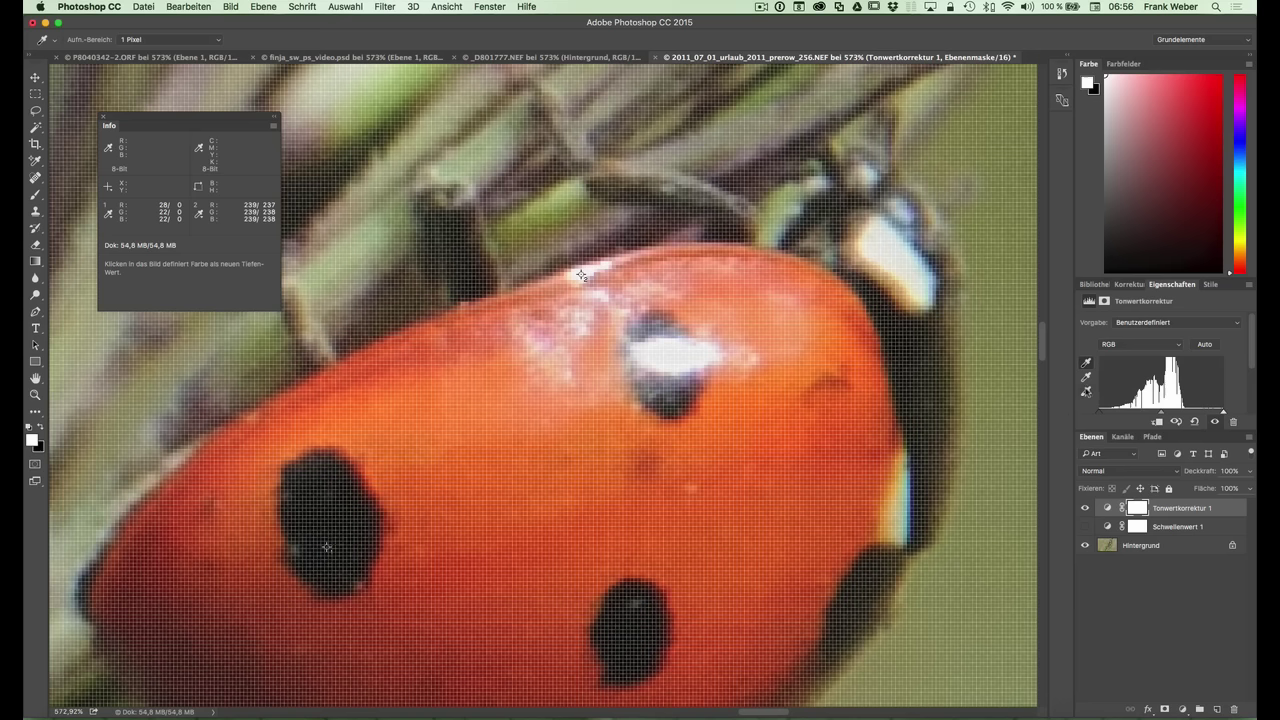
pyautogui.click(1087, 391)
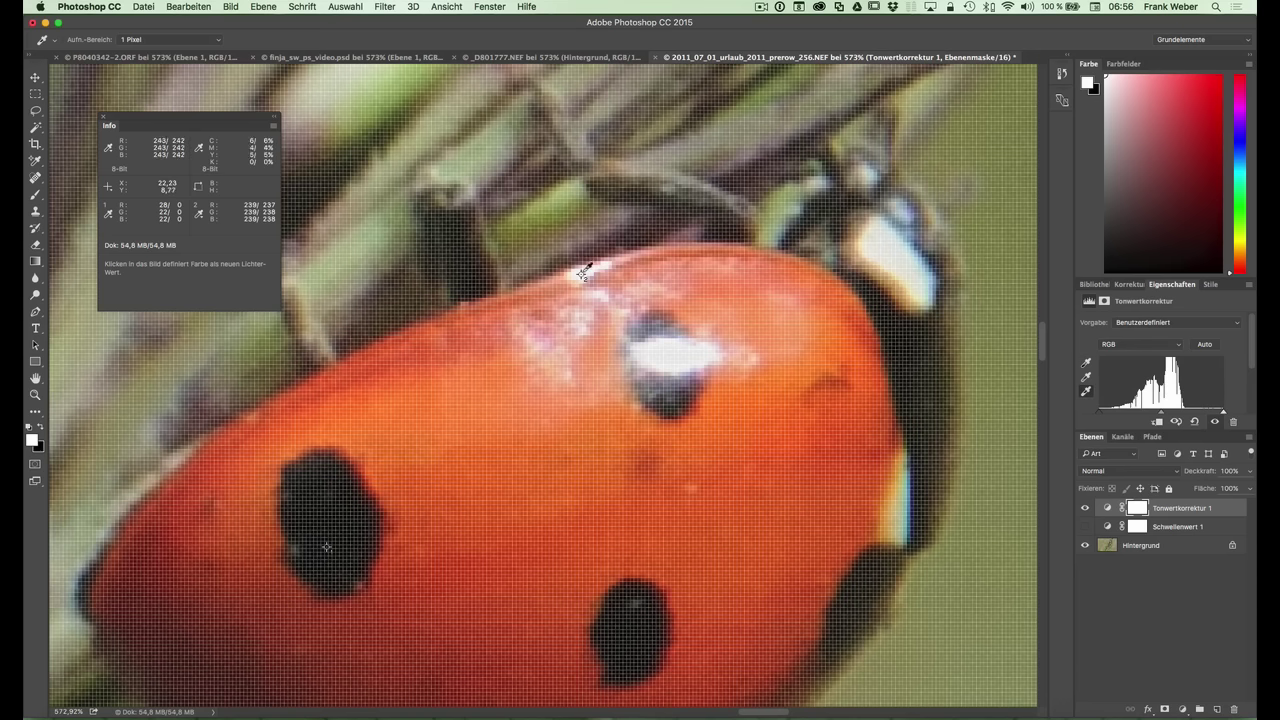
pyautogui.click(583, 273)
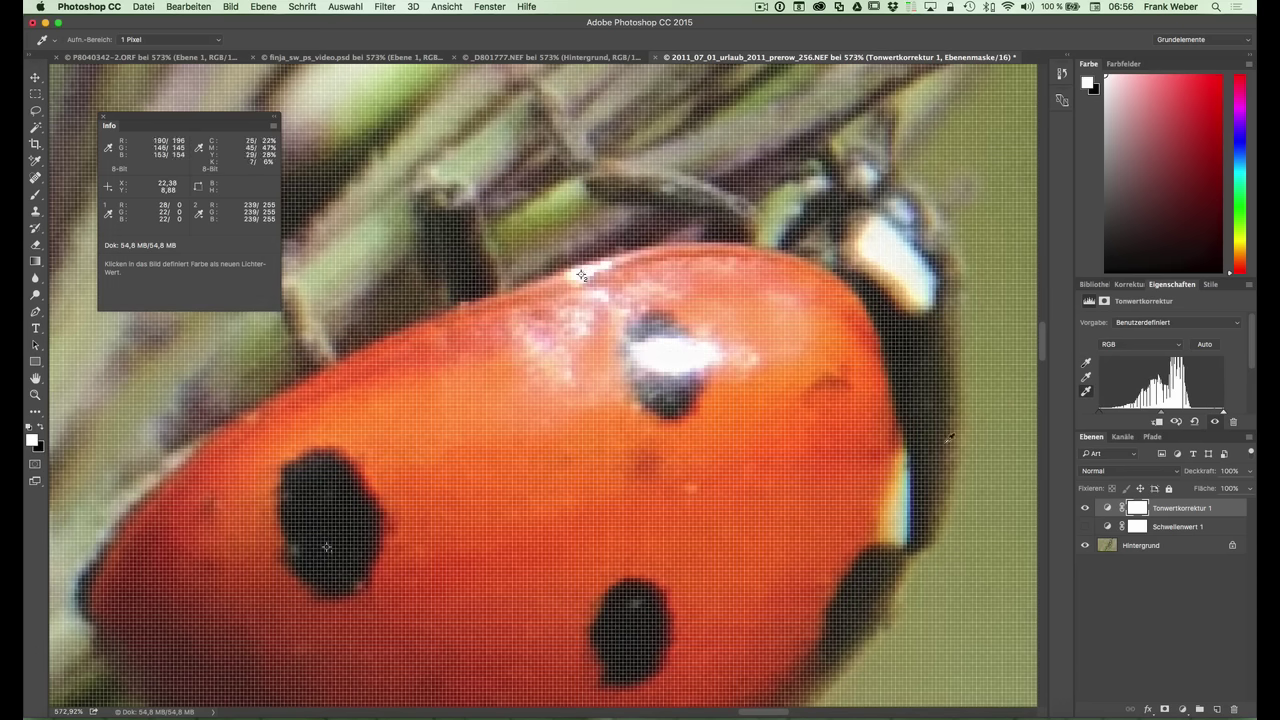
pyautogui.click(35, 395)
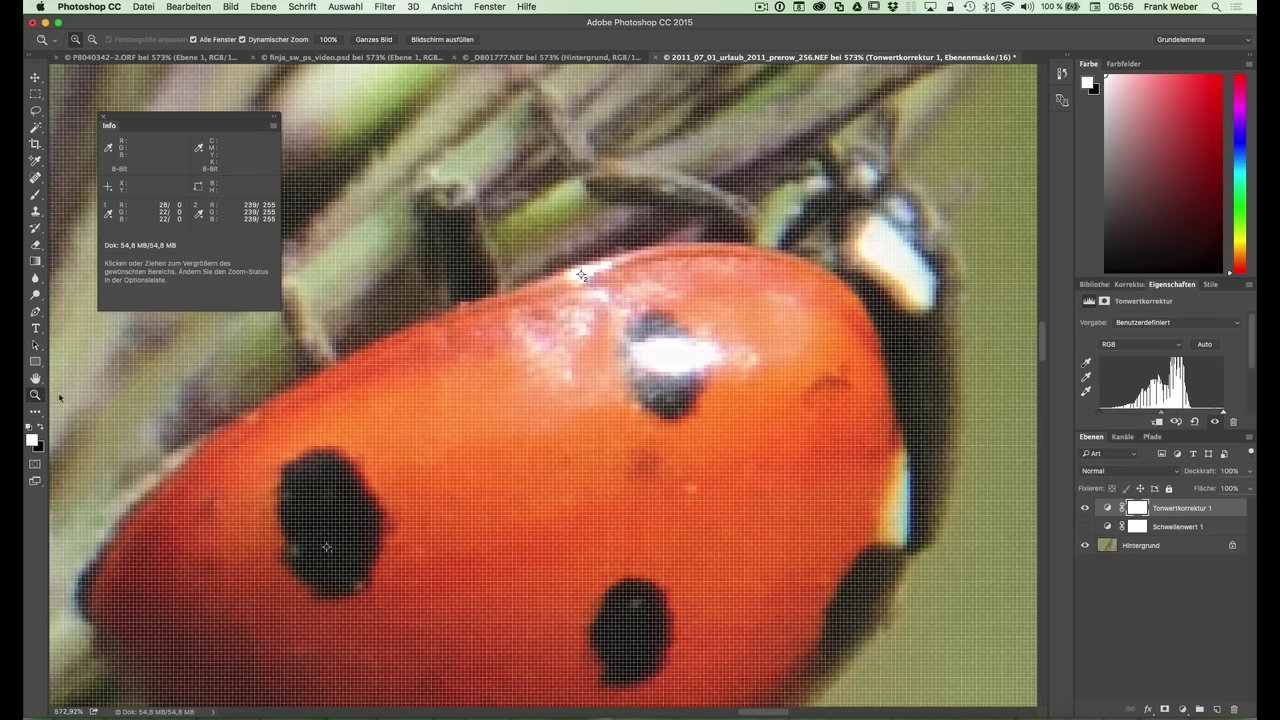
pyautogui.click(375, 39)
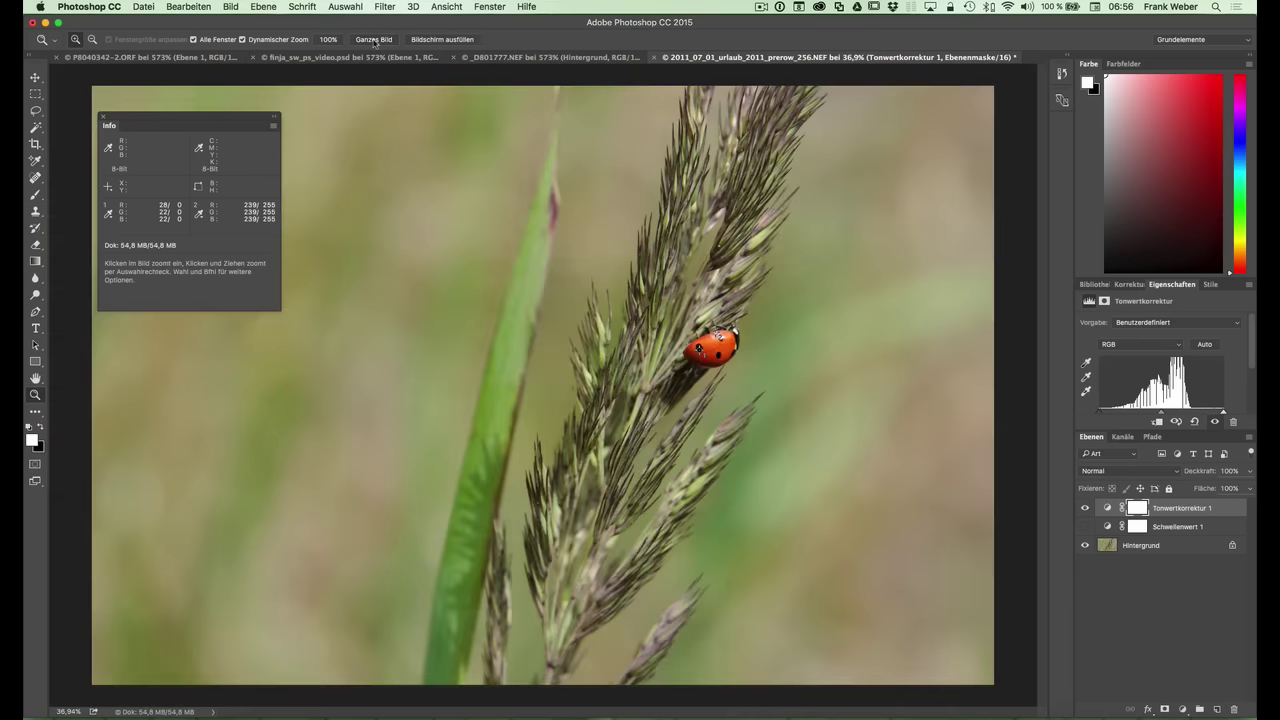
pyautogui.click(1085, 508)
pyautogui.click(1085, 508)
pyautogui.click(1085, 509)
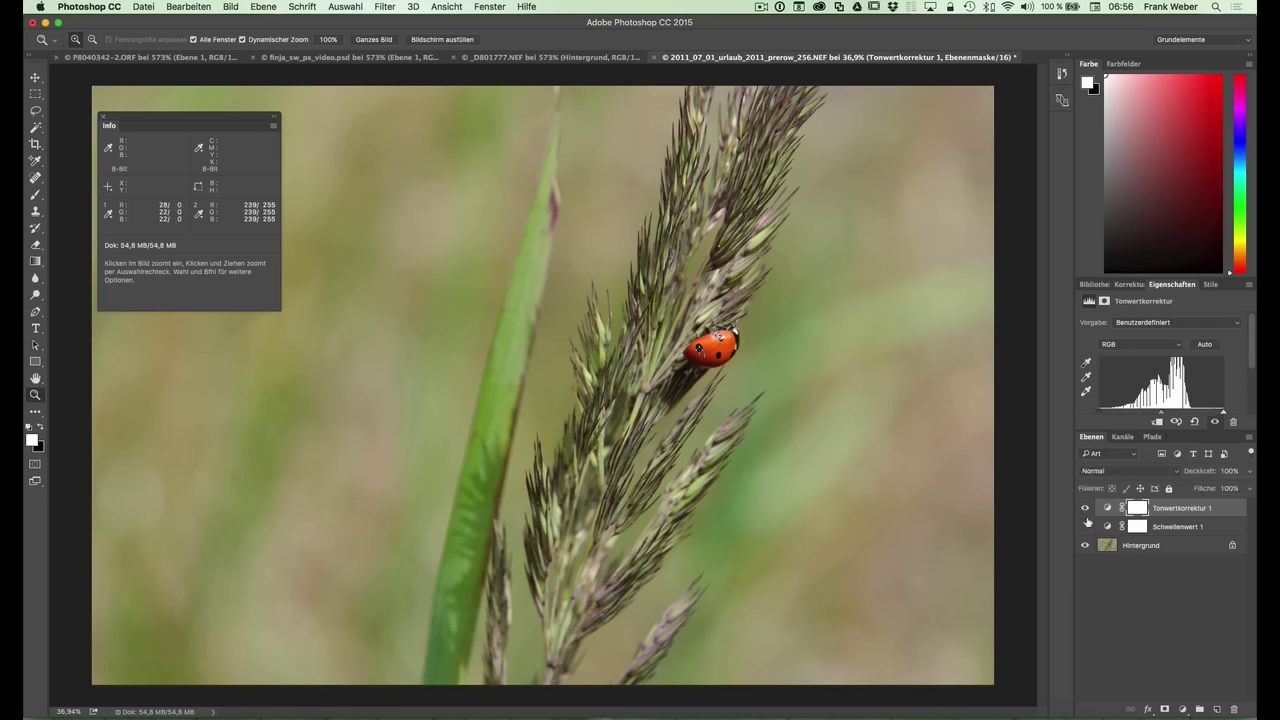